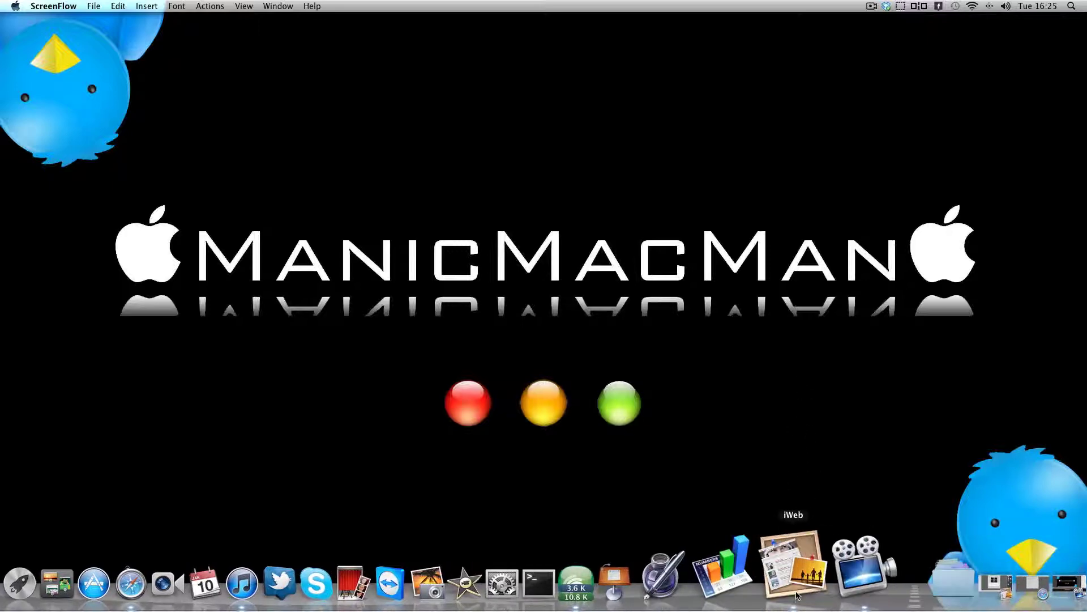
- Launch iWeb on the ManicMacMan site and bring up the File menu
click(794, 583)
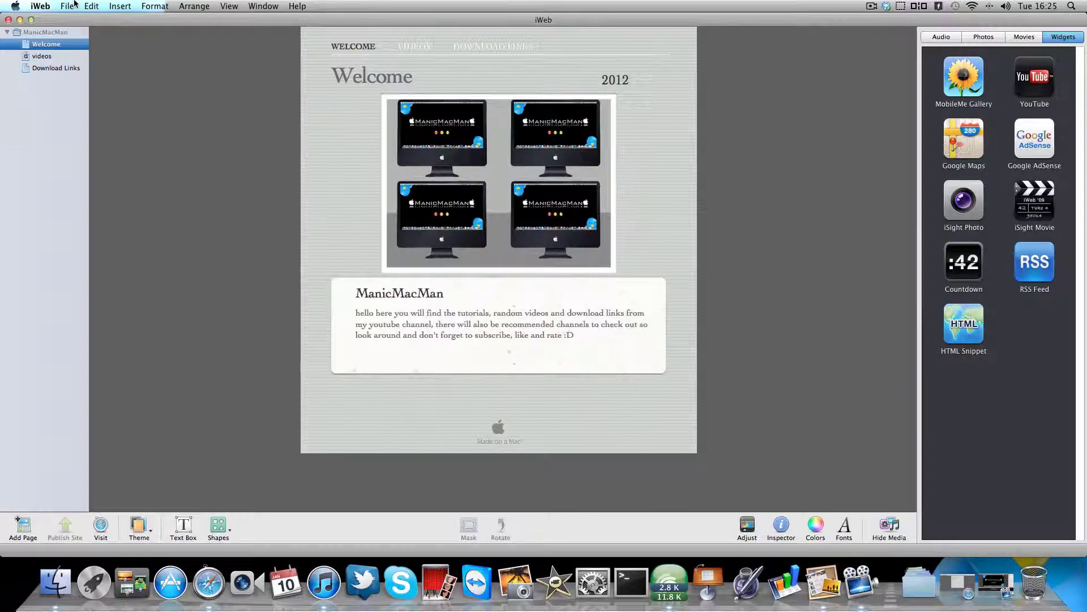
click(69, 6)
- Create a new site from the Black theme's Welcome page template
click(76, 30)
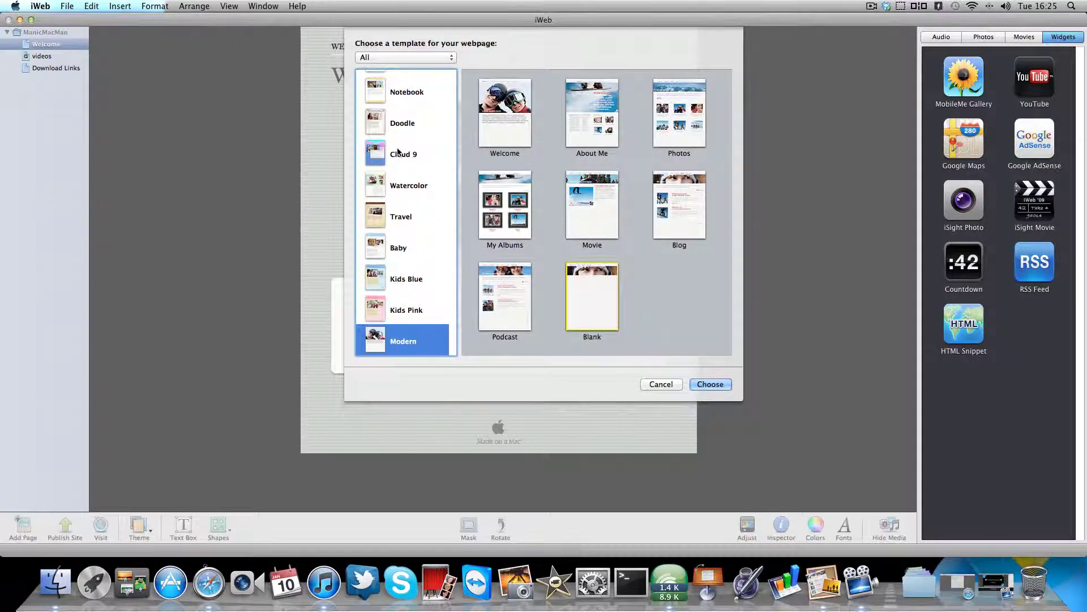
scroll(397, 113, up, 4)
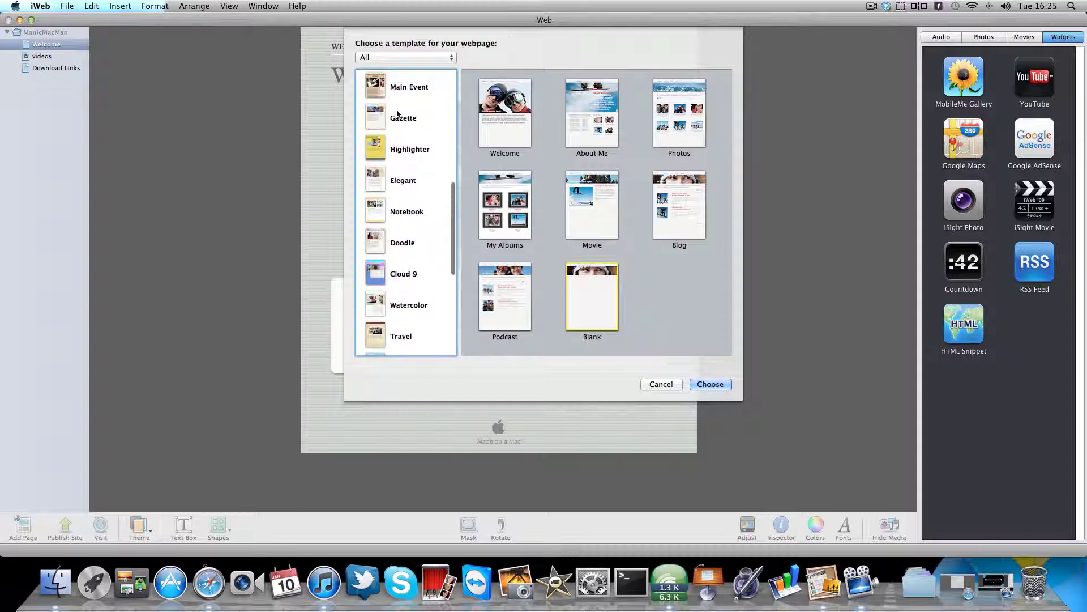
scroll(394, 113, up, 5)
scroll(392, 118, up, 2)
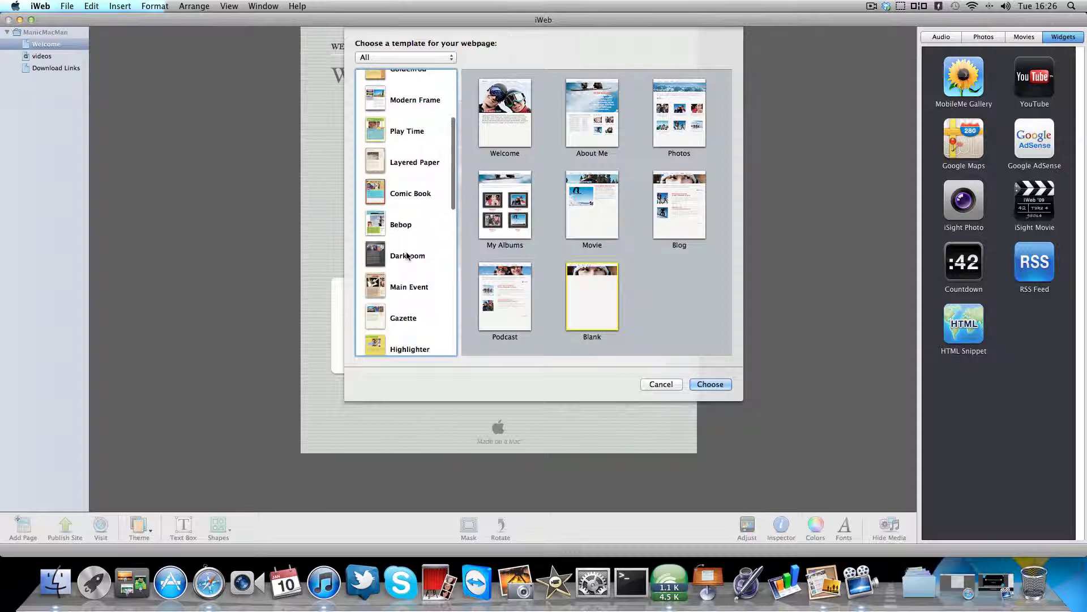
scroll(411, 204, up, 5)
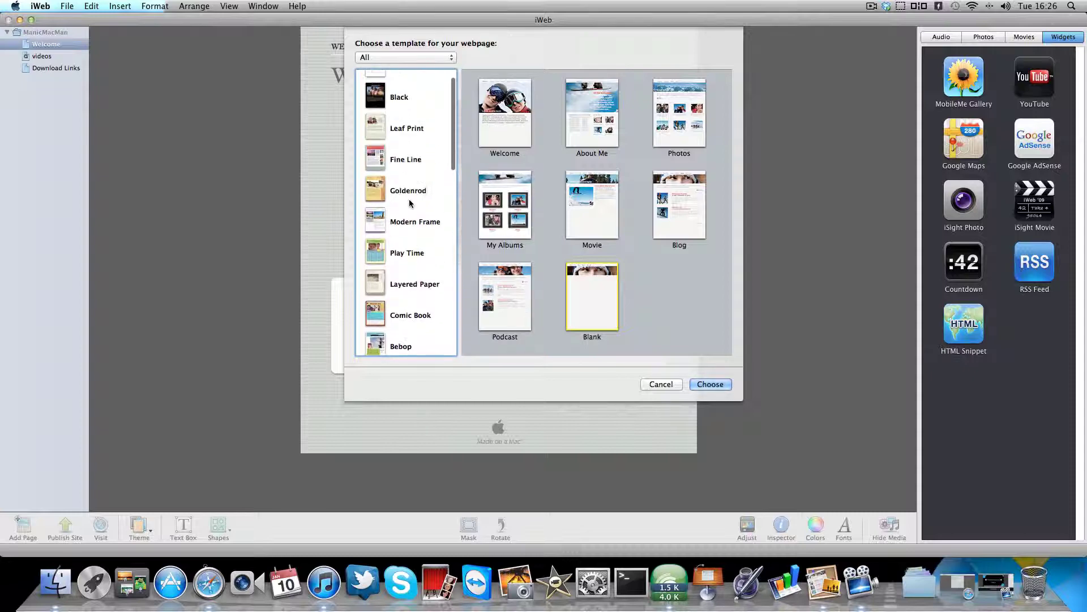
click(396, 119)
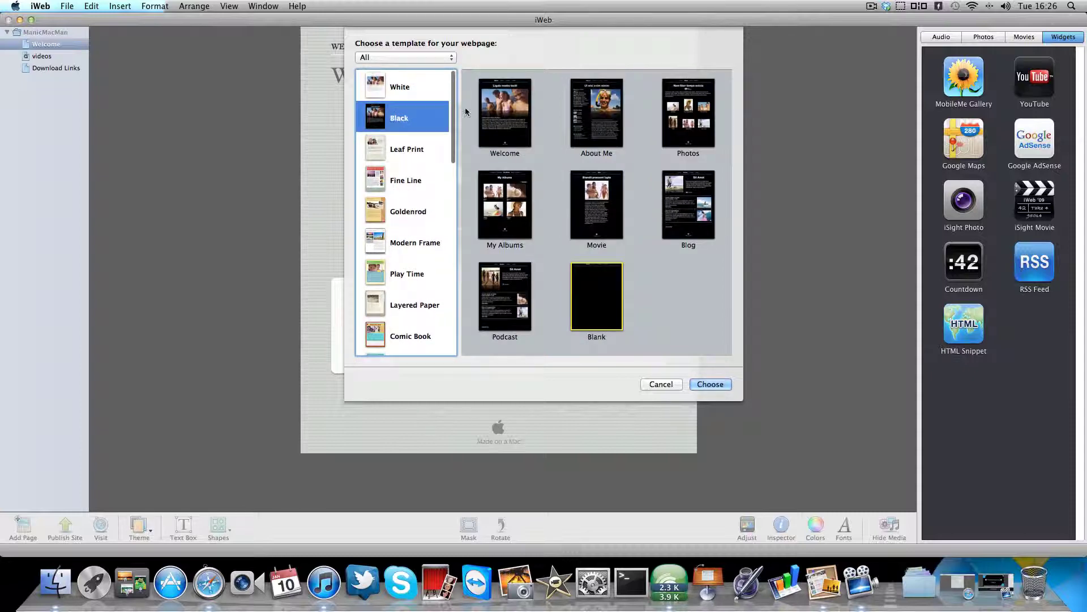
click(504, 148)
click(702, 384)
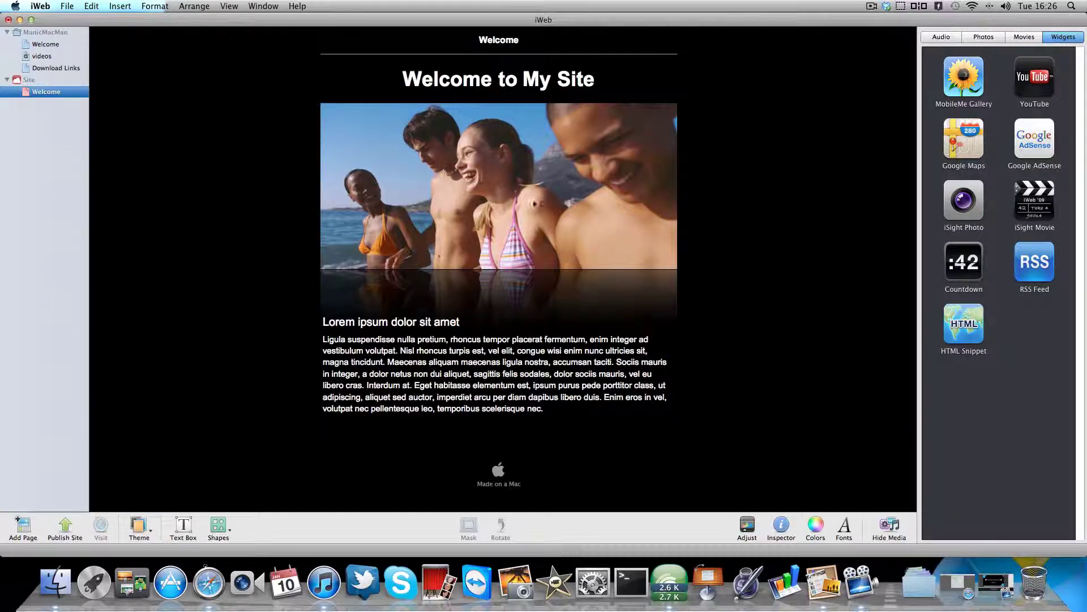
- Delete the beach photo and replace the title and body paragraph with placeholder text
click(534, 198)
key(Delete)
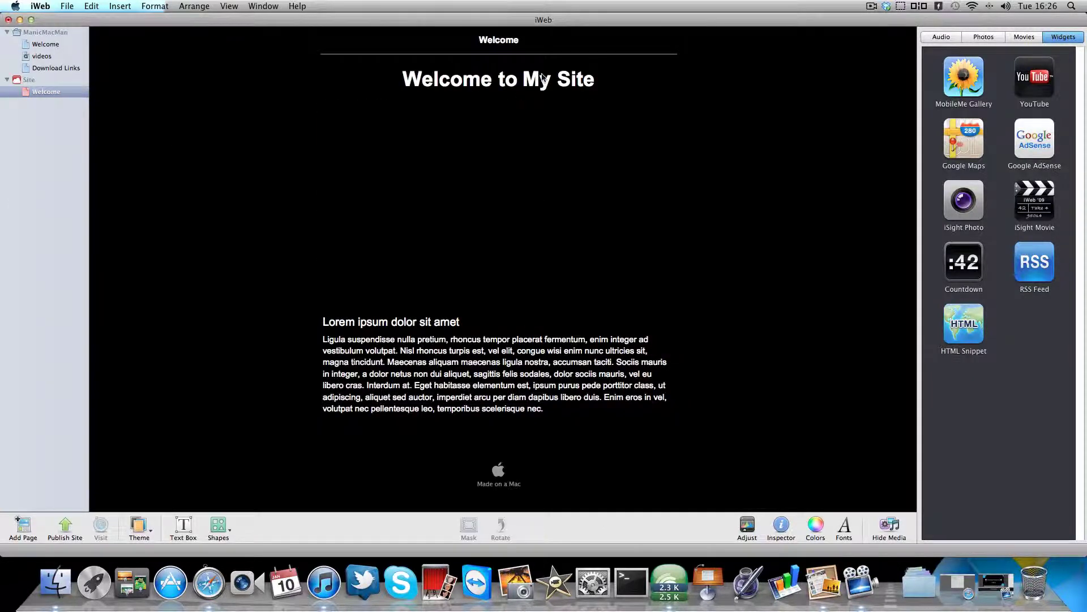
click(543, 77)
click(551, 83)
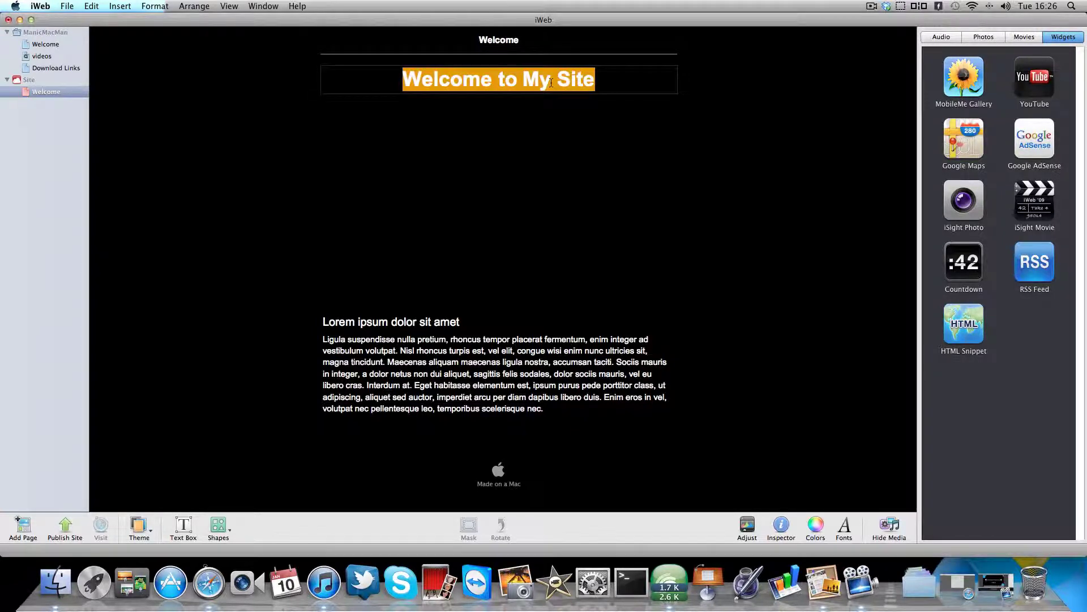
text(adlgdilhaegz)
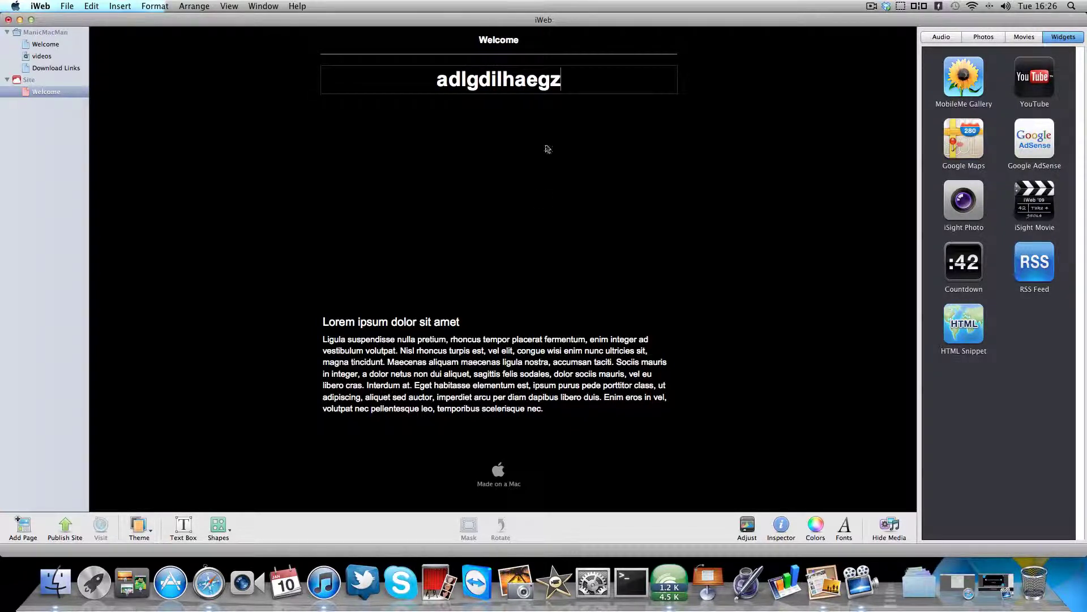
click(508, 369)
click(507, 368)
text(daf'hbidfonb;oefBNDAOHB)
- Replace the Lorem ipsum subtitle with placeholder text and delete the line under Welcome
click(462, 327)
click(463, 327)
text(ADBH;ADULBNUIBVILBS)
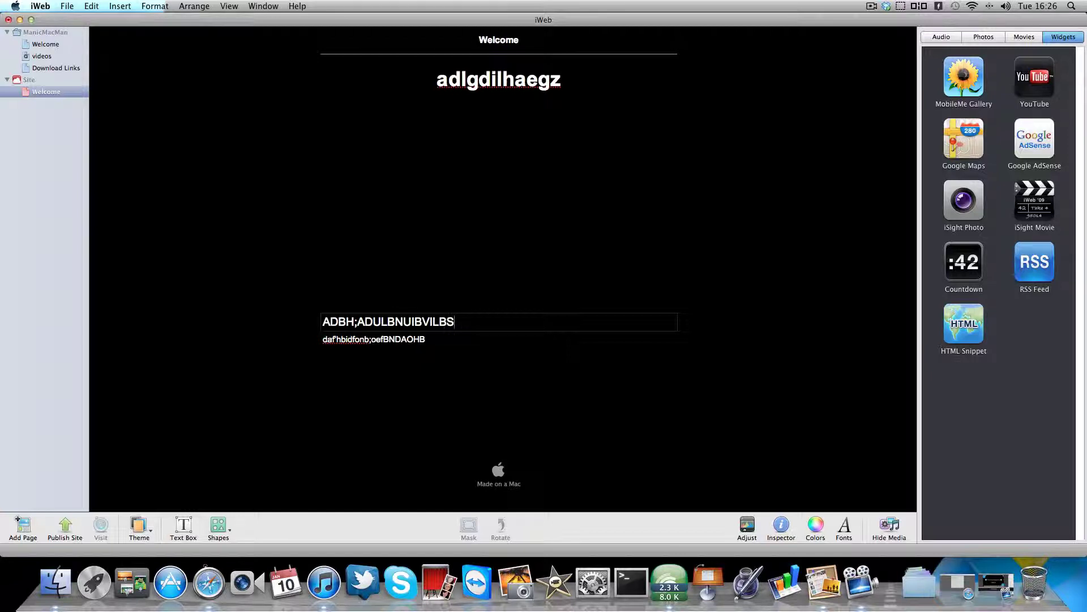
click(478, 142)
click(492, 55)
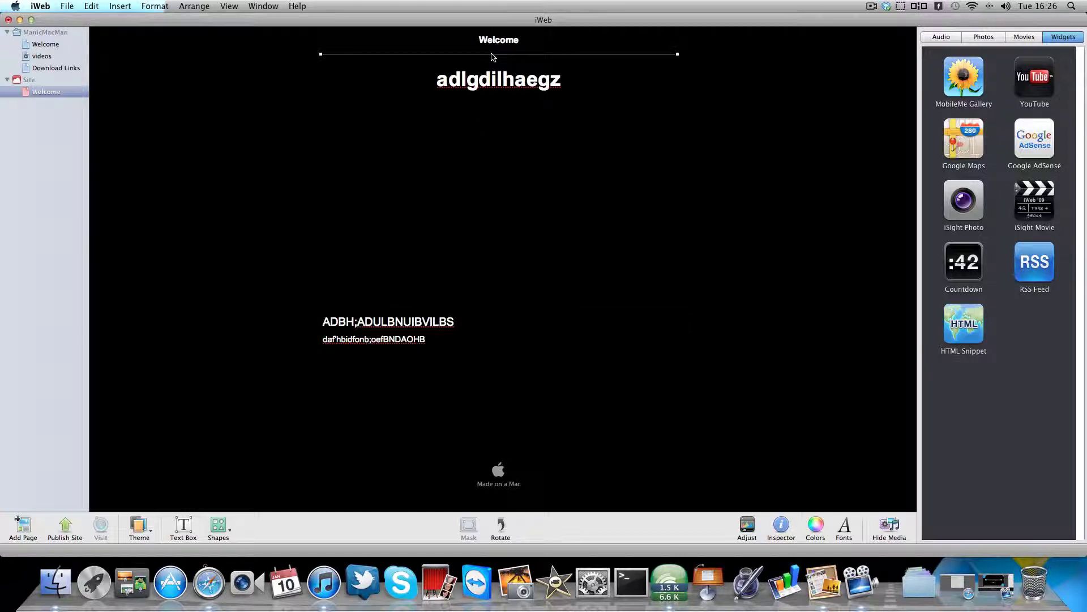
key(Delete)
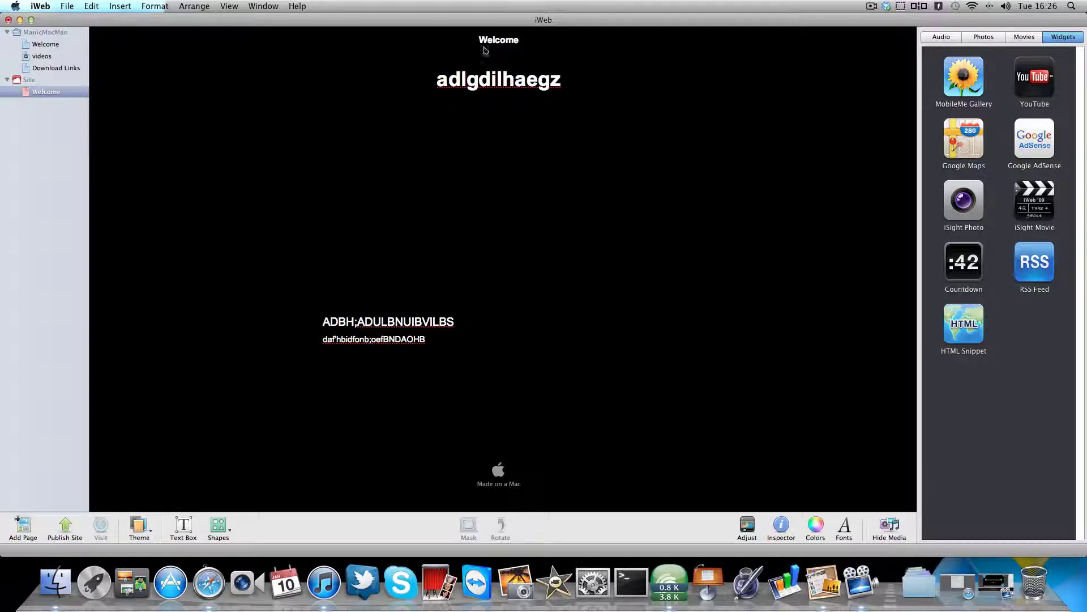
double_click(491, 85)
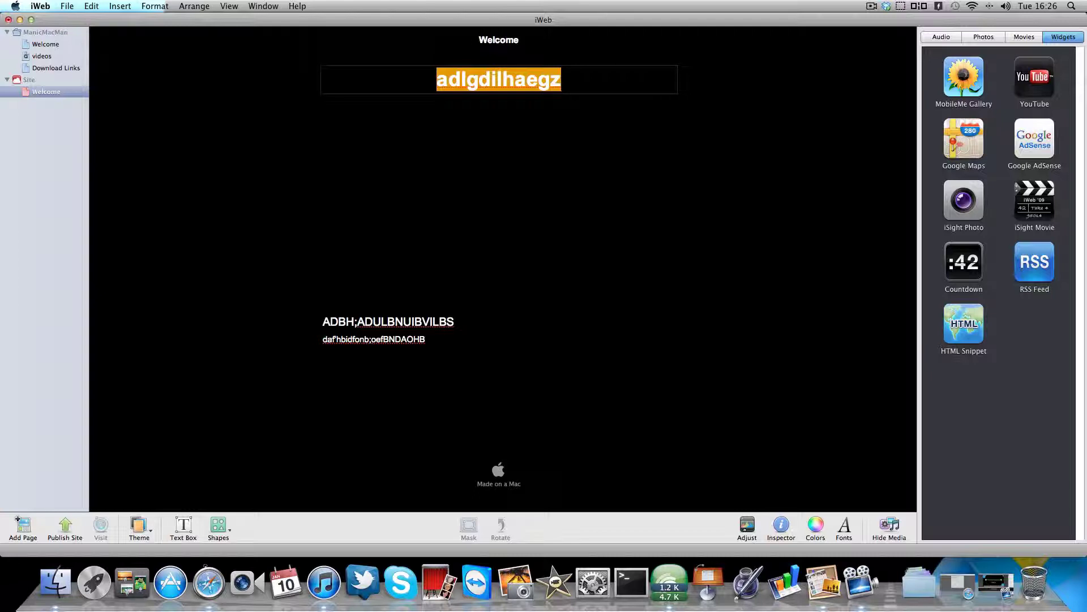
click(497, 112)
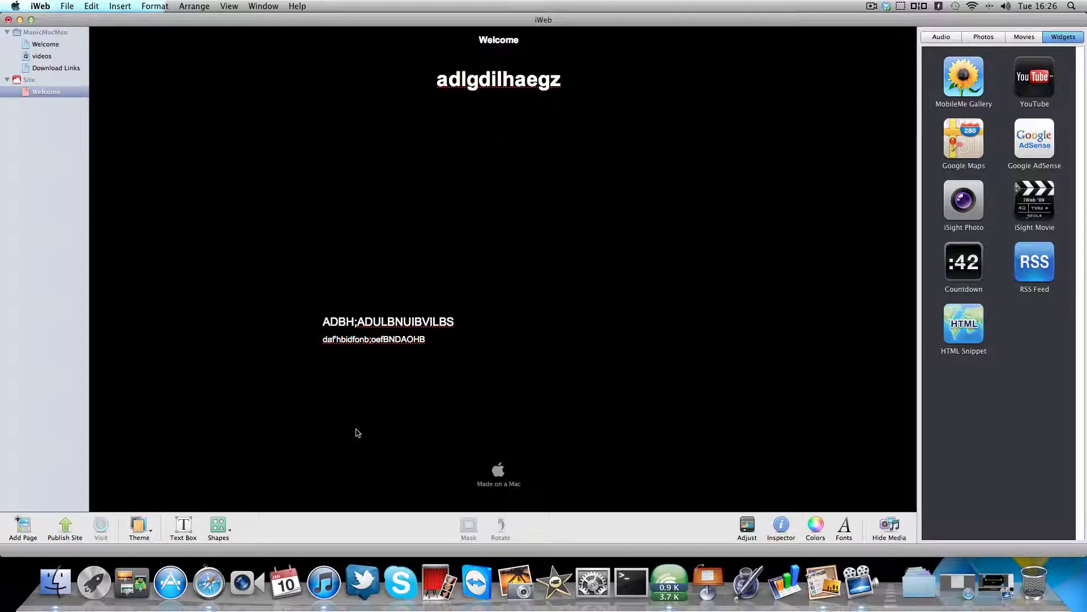
- Add a text box reading 'ewfhw;ogn' and move it up and right on the page
click(183, 527)
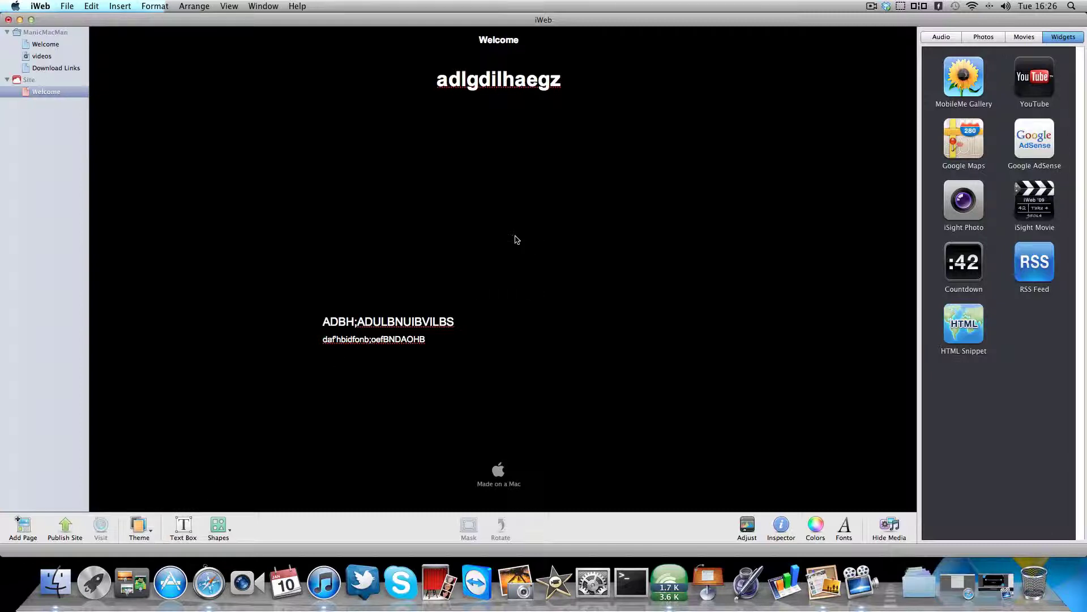
click(180, 530)
text(ewfhw;ogn)
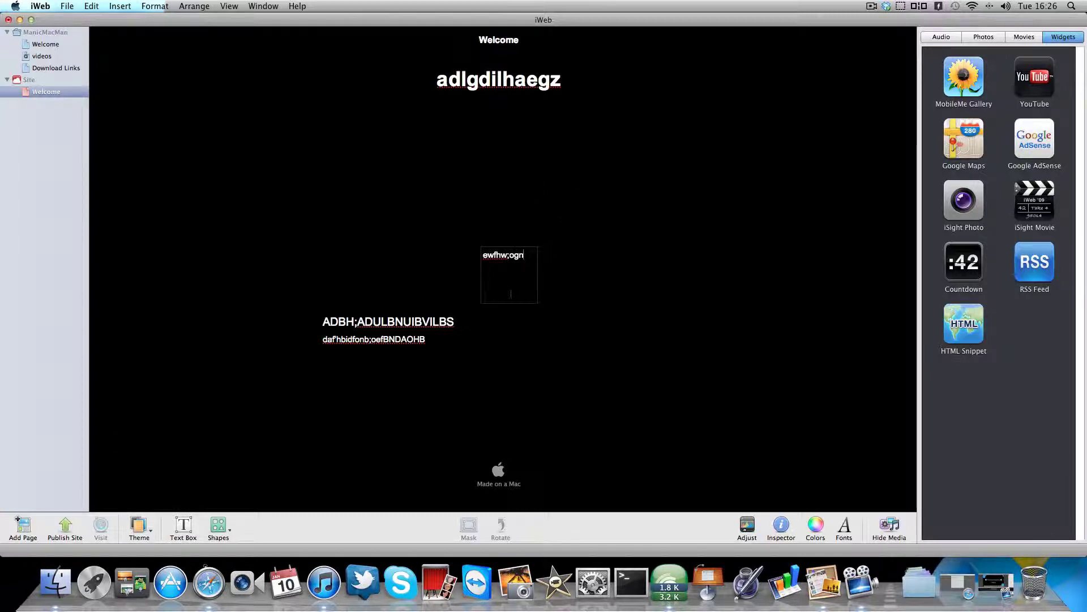
key(super+a)
click(576, 289)
drag(531, 263, 635, 200)
click(769, 282)
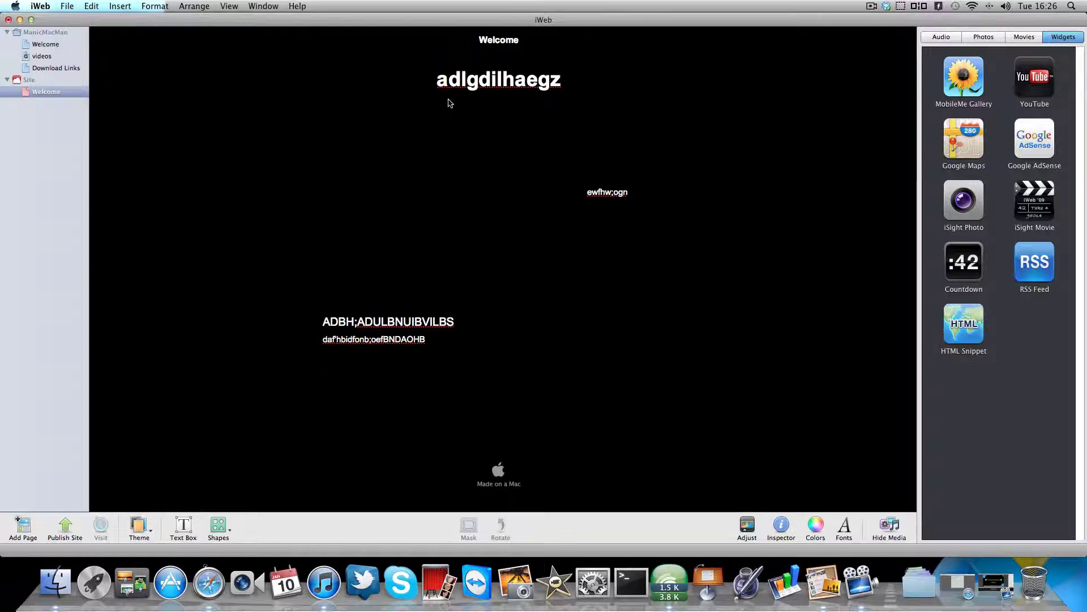
- Glance at Dropbox's sync options, then switch over to Safari
click(887, 6)
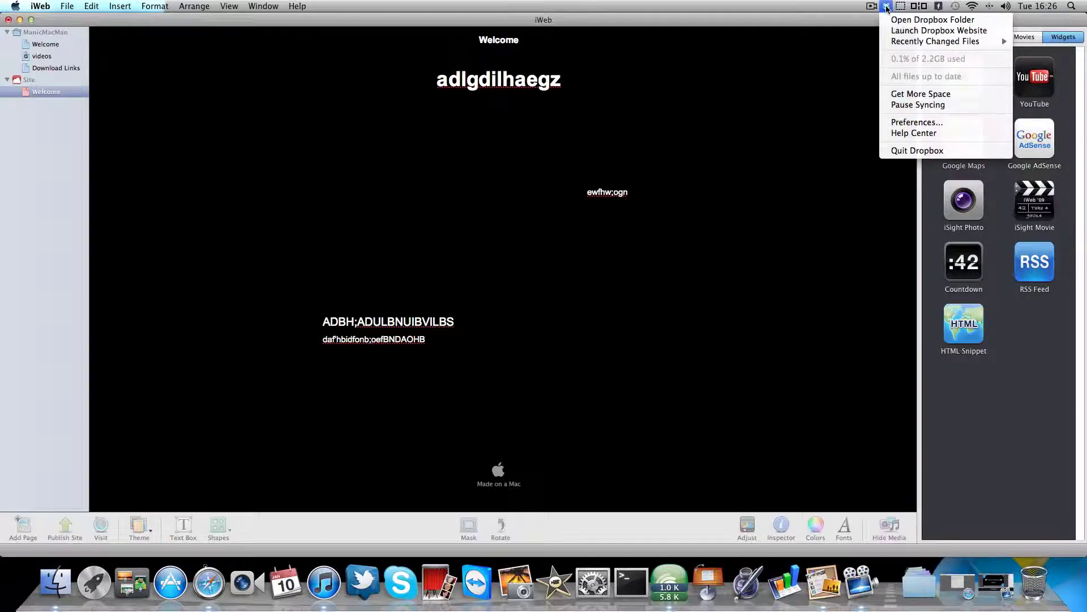
click(818, 84)
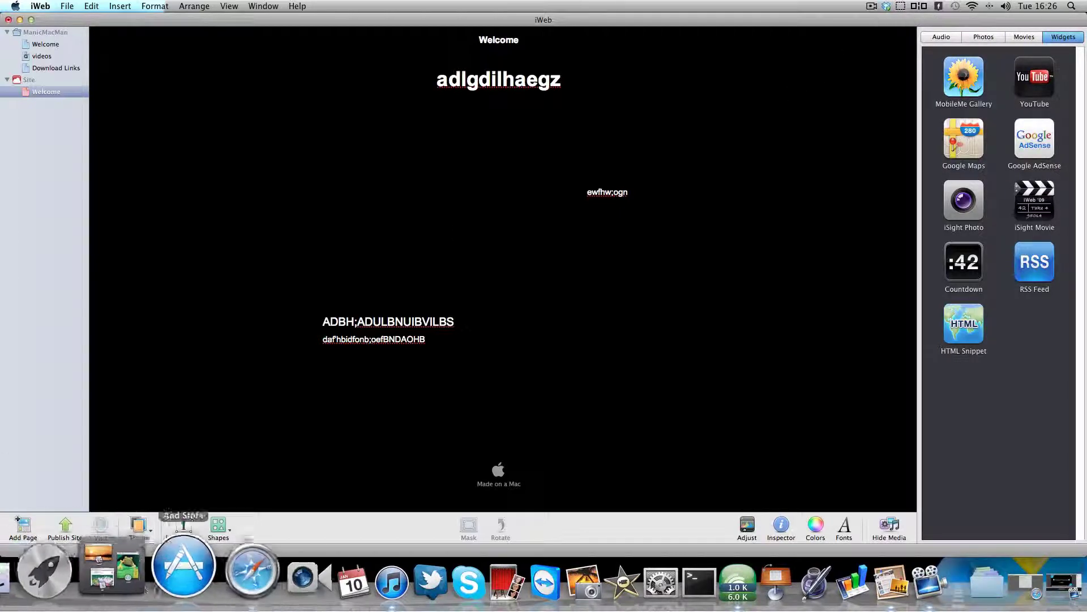
click(207, 569)
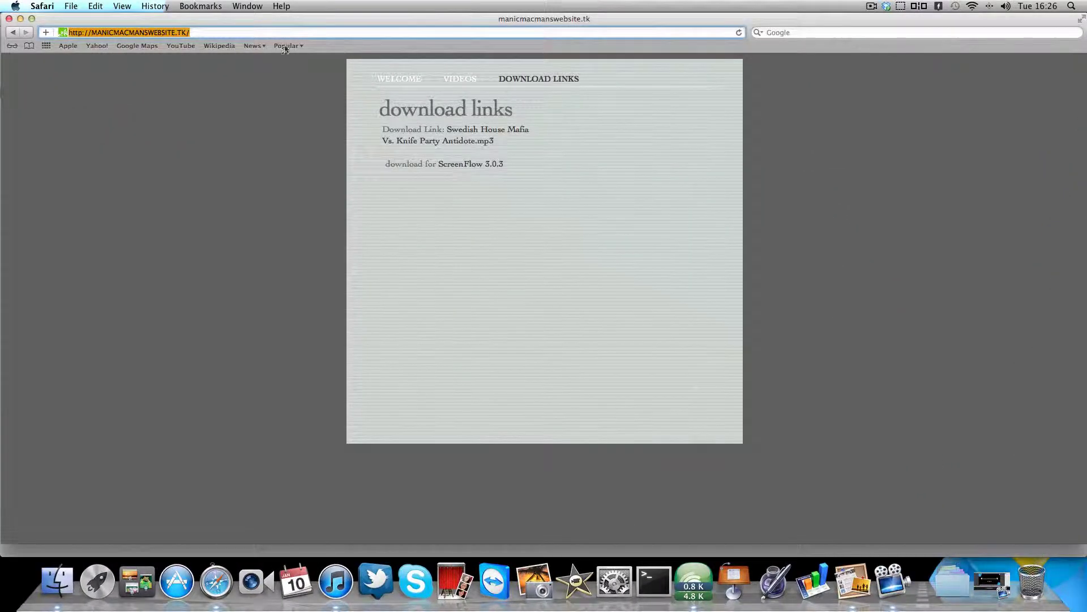
- Search Google for 'dropbox' in a new Safari tab
key(super+t)
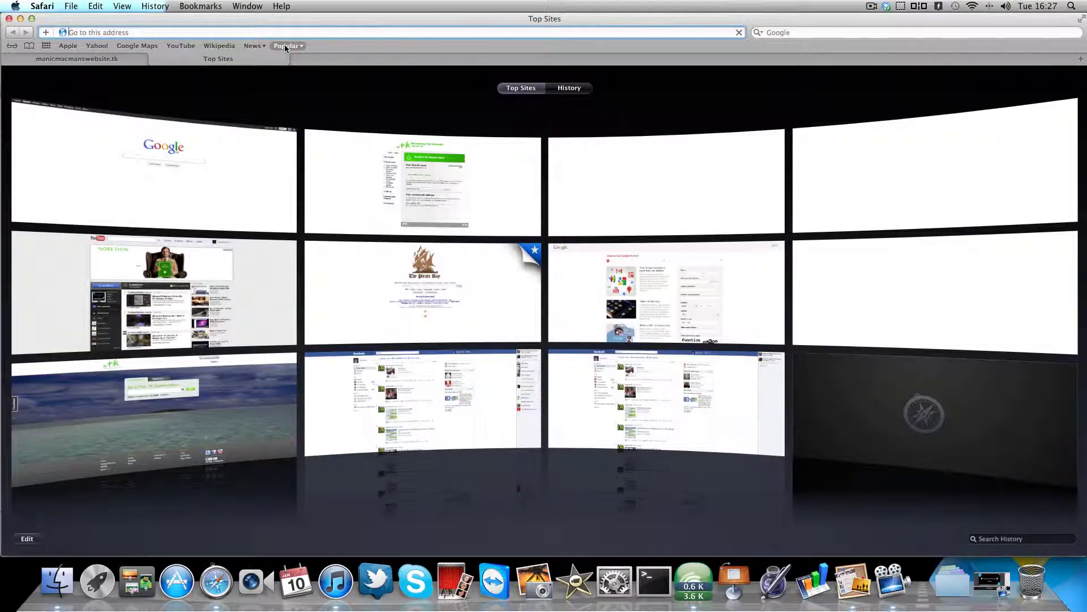
click(793, 32)
text(drop)
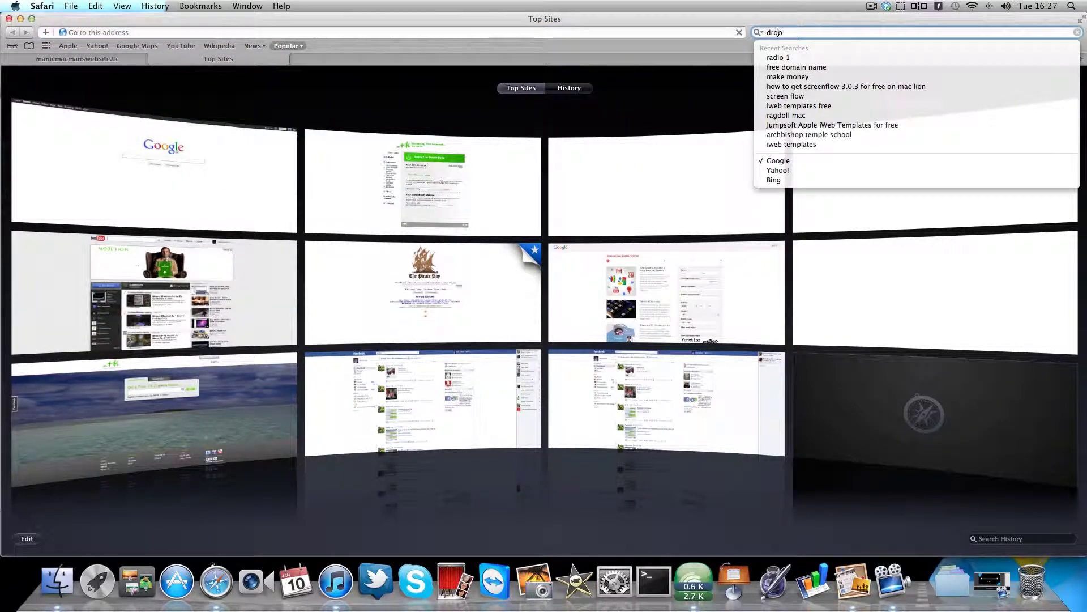
text(box)
key(Return)
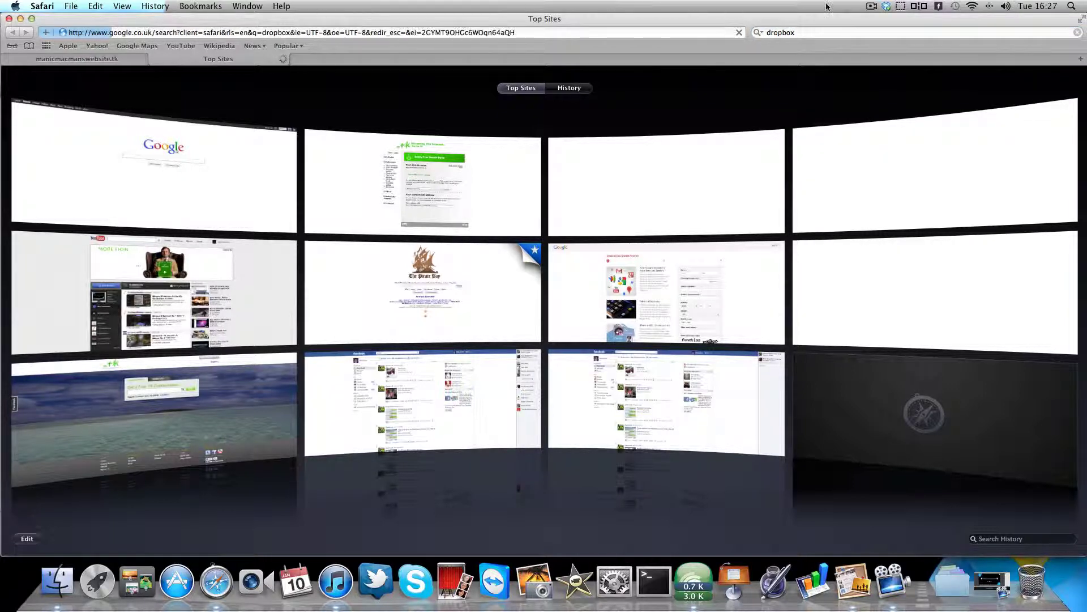
click(887, 6)
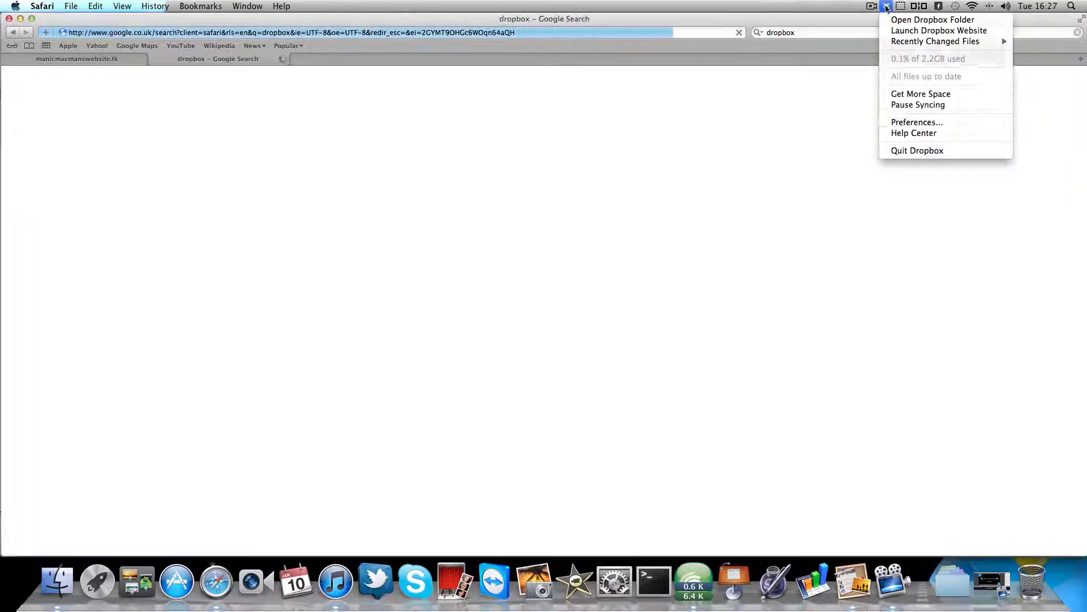
click(260, 192)
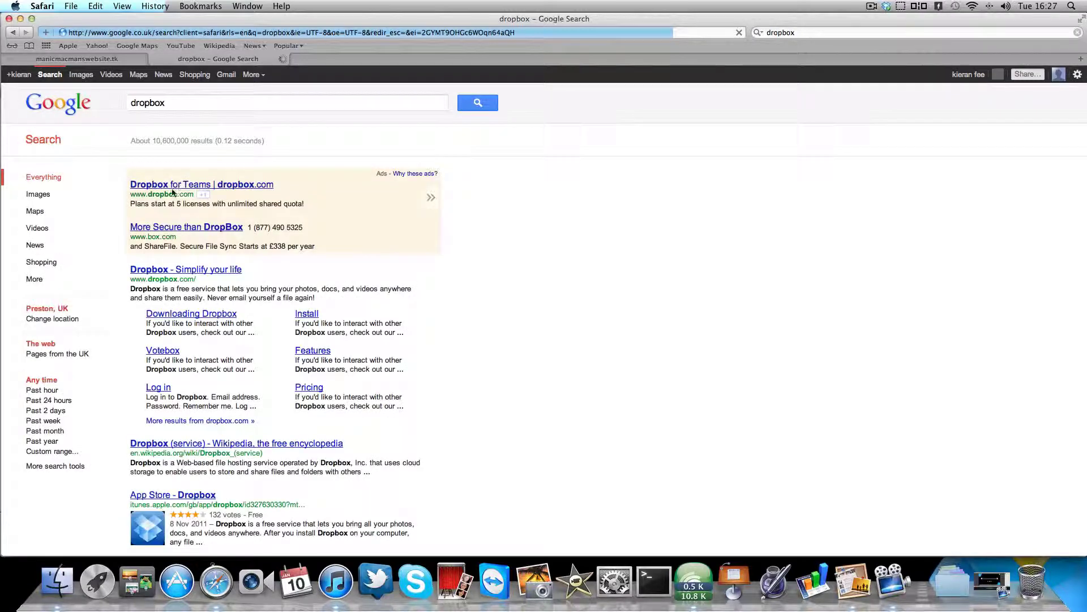
- Go to the Dropbox site, log out, and start downloading the Dropbox installer
click(202, 186)
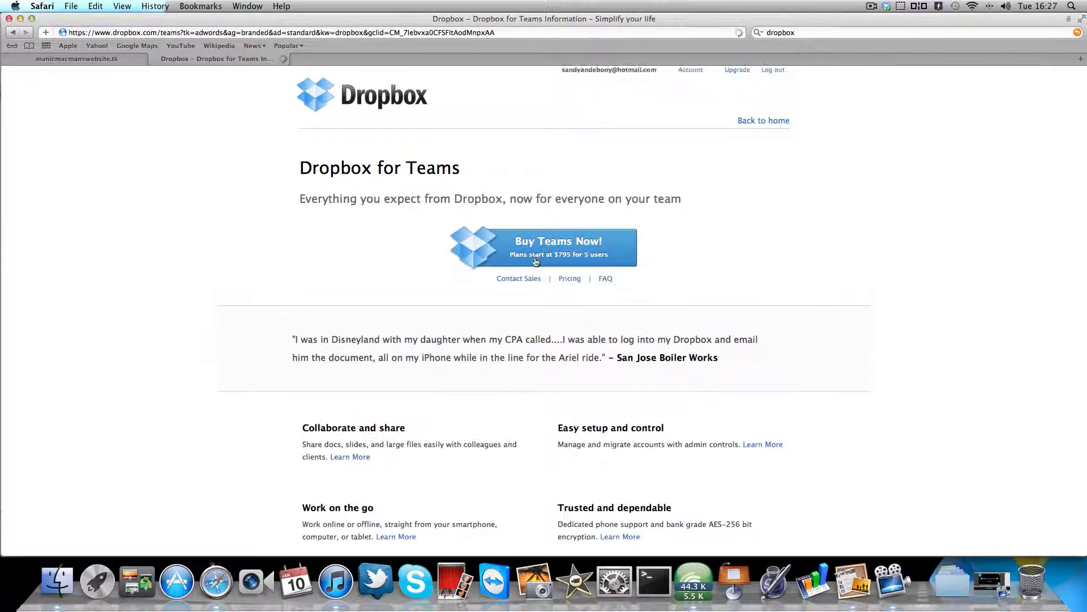
scroll(533, 220, down, 2)
scroll(532, 220, up, 2)
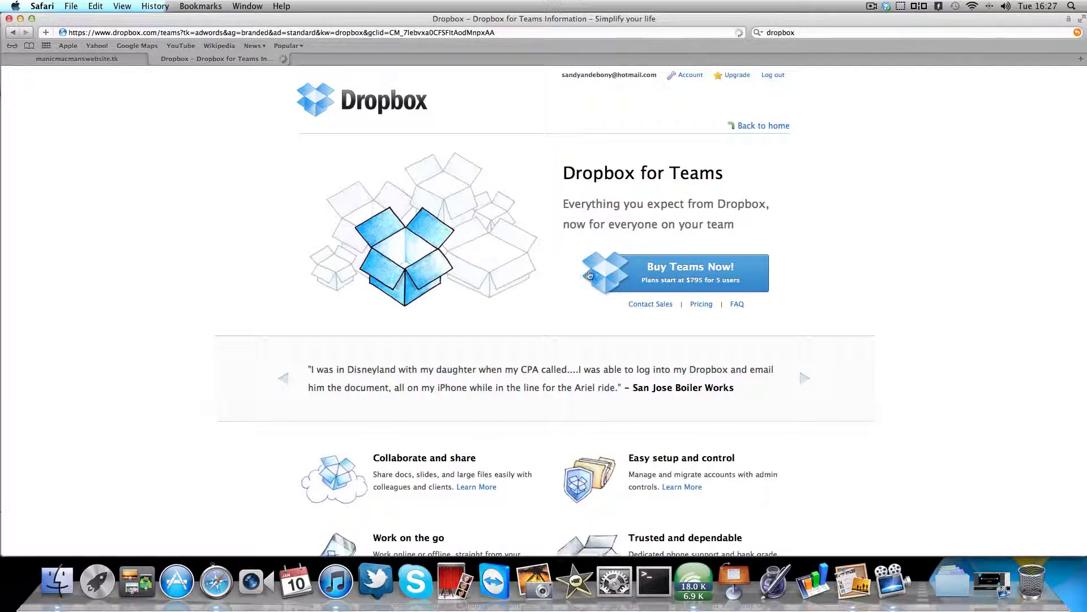
scroll(576, 303, down, 5)
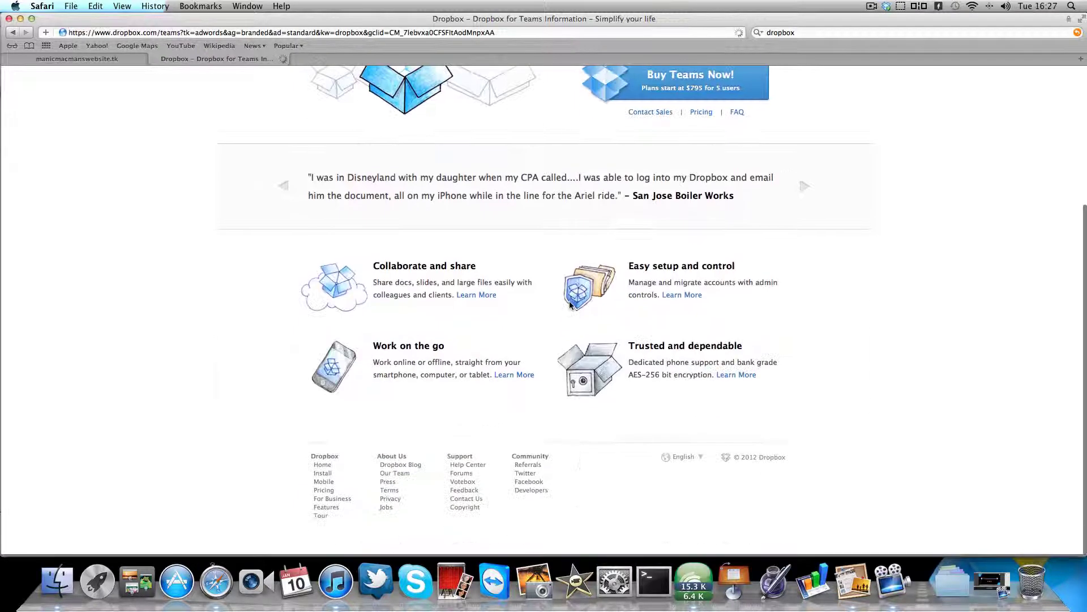
scroll(574, 300, up, 5)
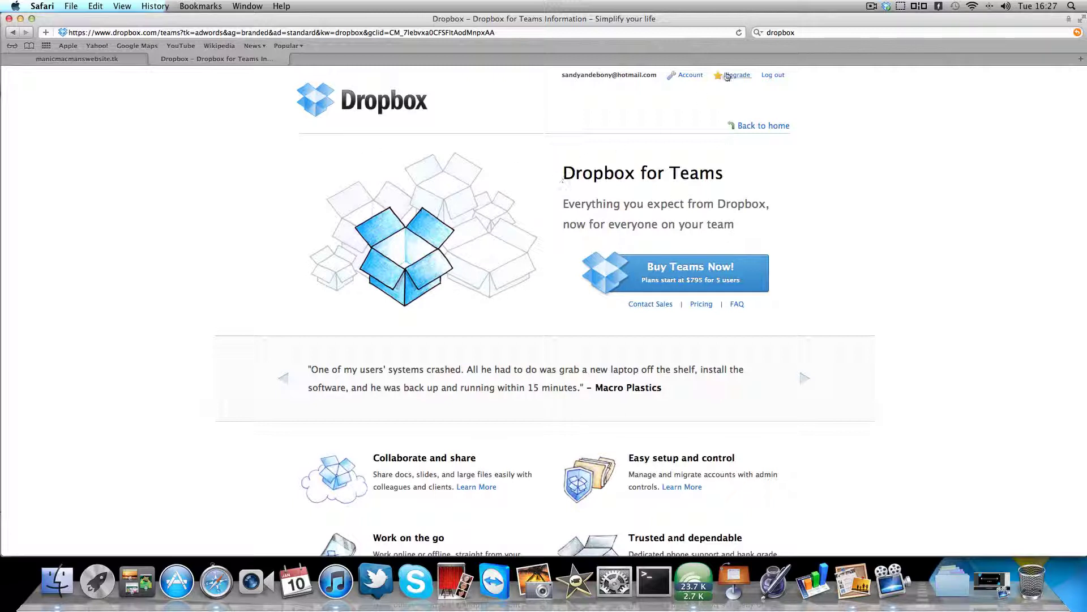
click(772, 75)
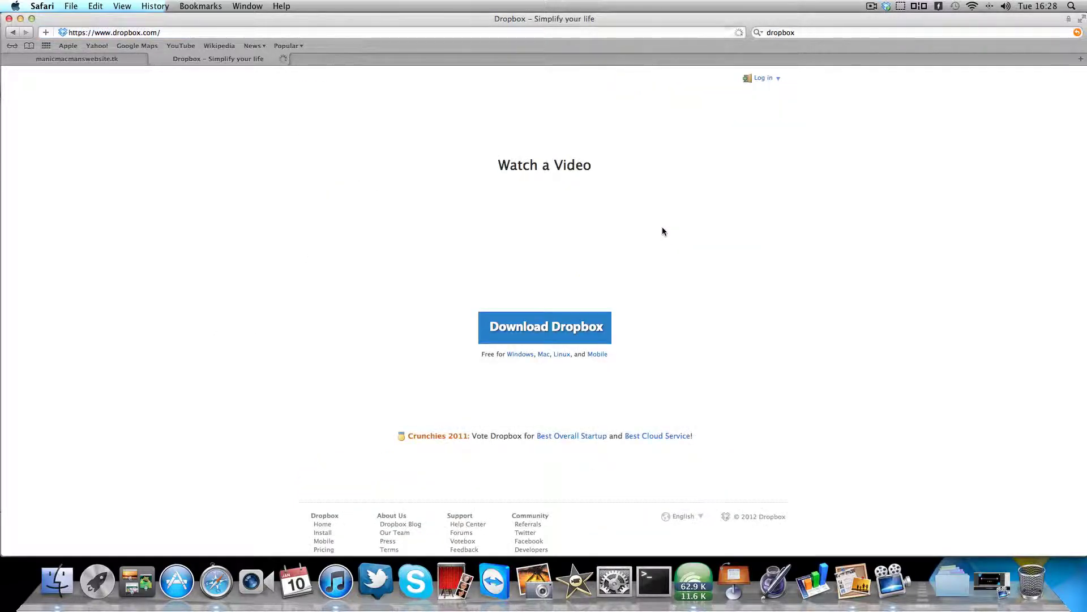
click(561, 335)
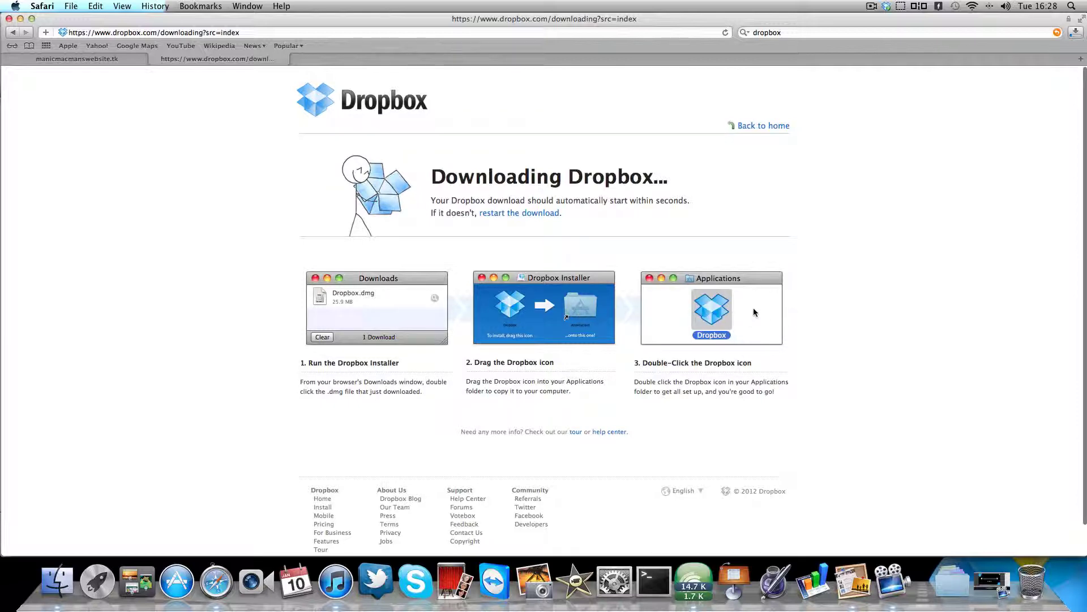
- Stop the Dropbox installer download and minimise Safari
click(1075, 34)
click(1059, 78)
click(1065, 54)
click(20, 19)
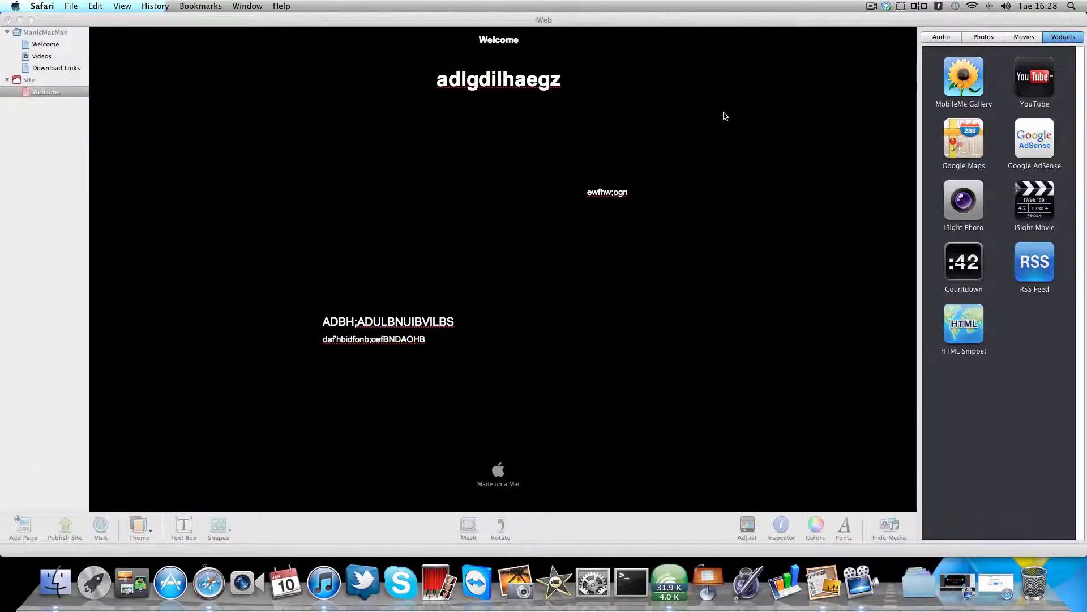
- Open the Dropbox folder in Finder from the menu-bar icon, then minimise it
click(886, 7)
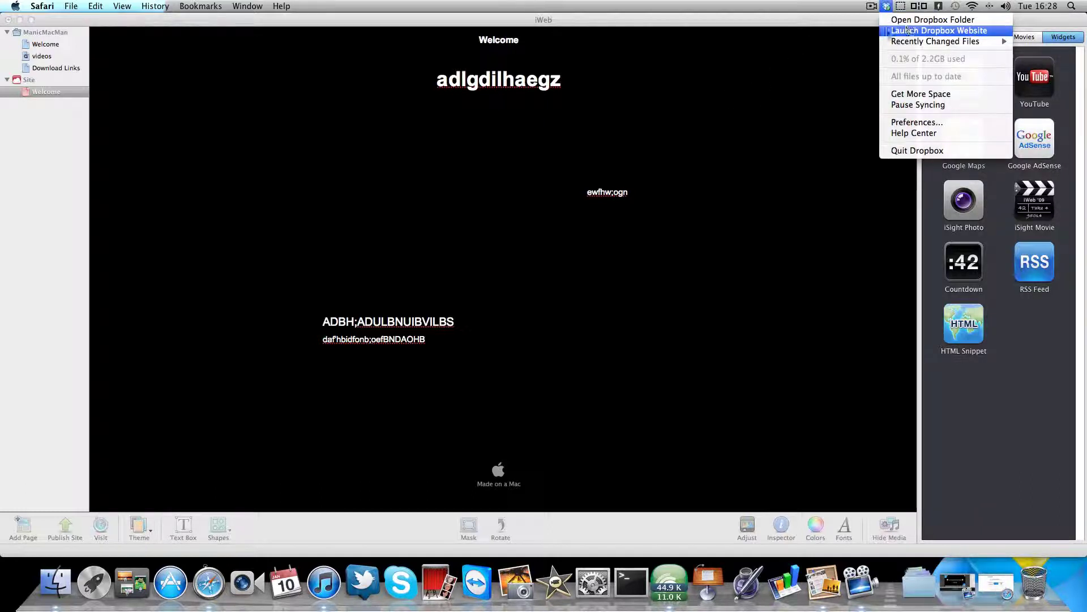
click(861, 37)
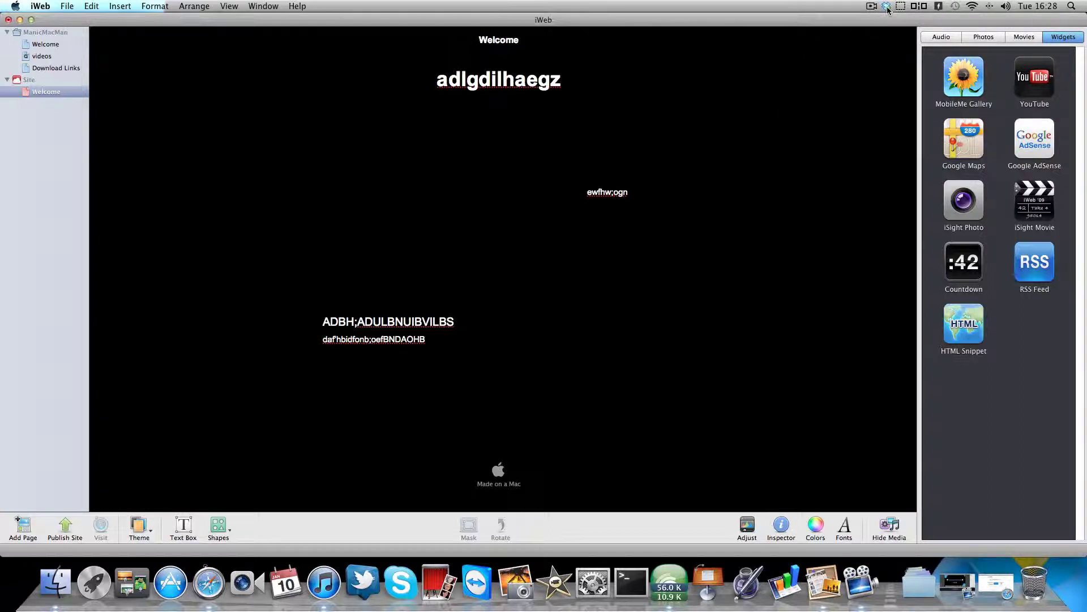
click(887, 7)
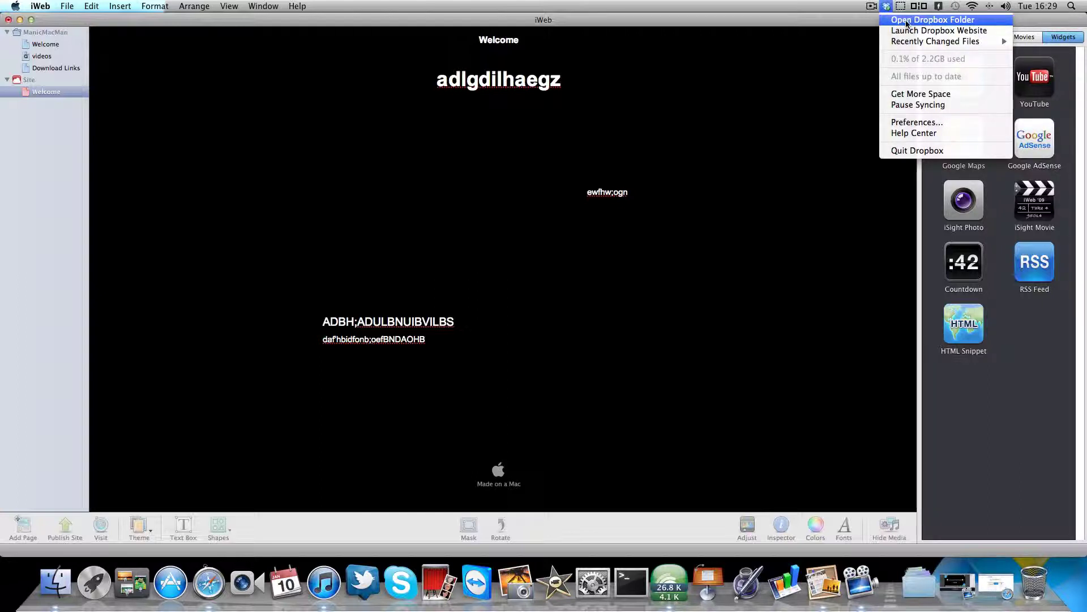
click(907, 23)
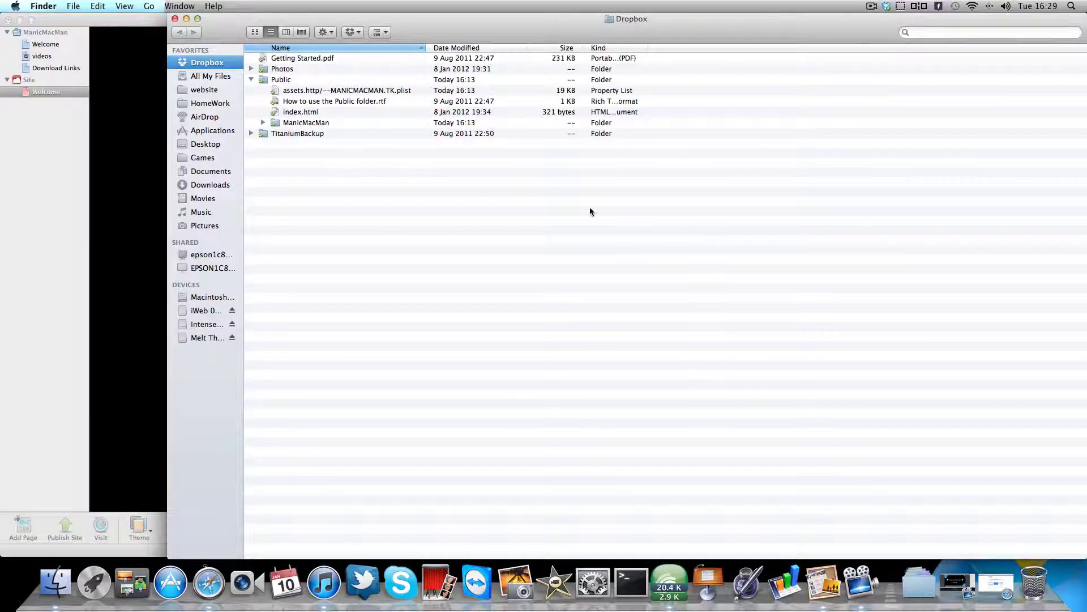
click(186, 19)
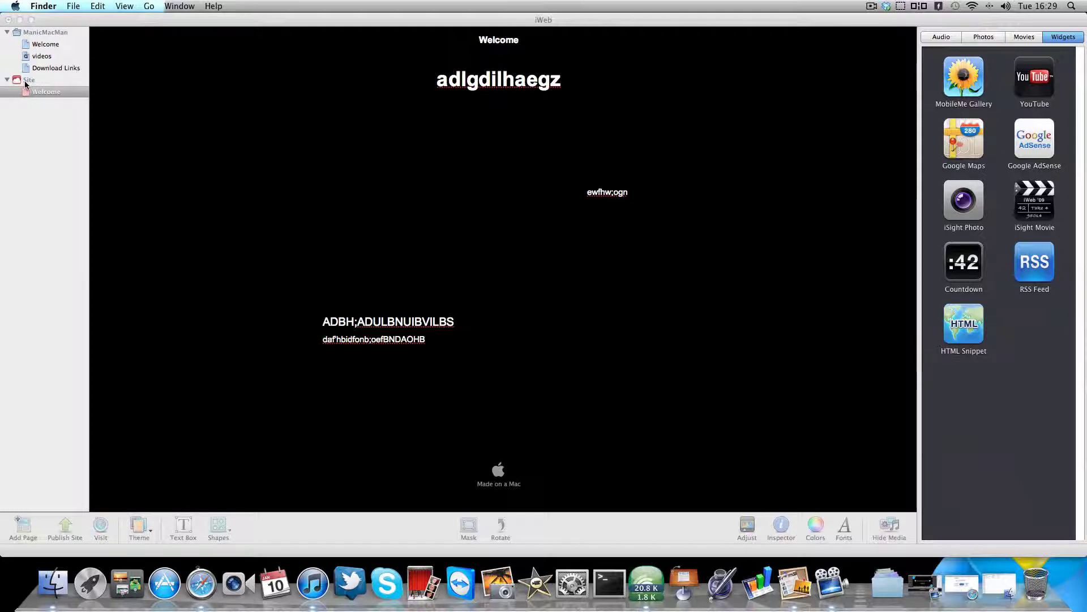
- Publish to Local Folder, name the site 'q;sgflaivfwigvabf', and enter the contact e-mail
click(27, 80)
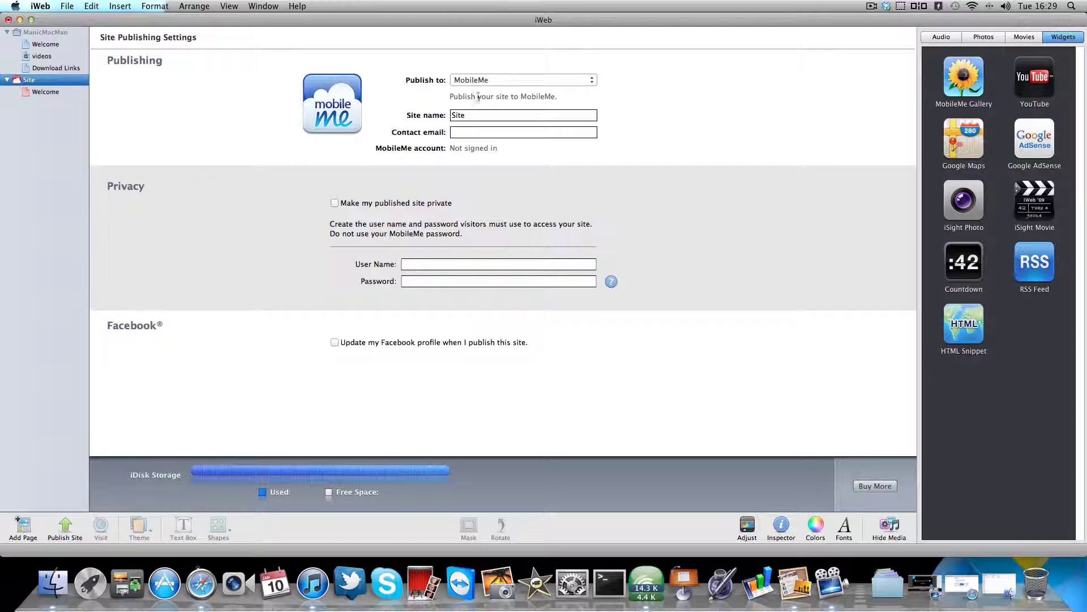
click(590, 80)
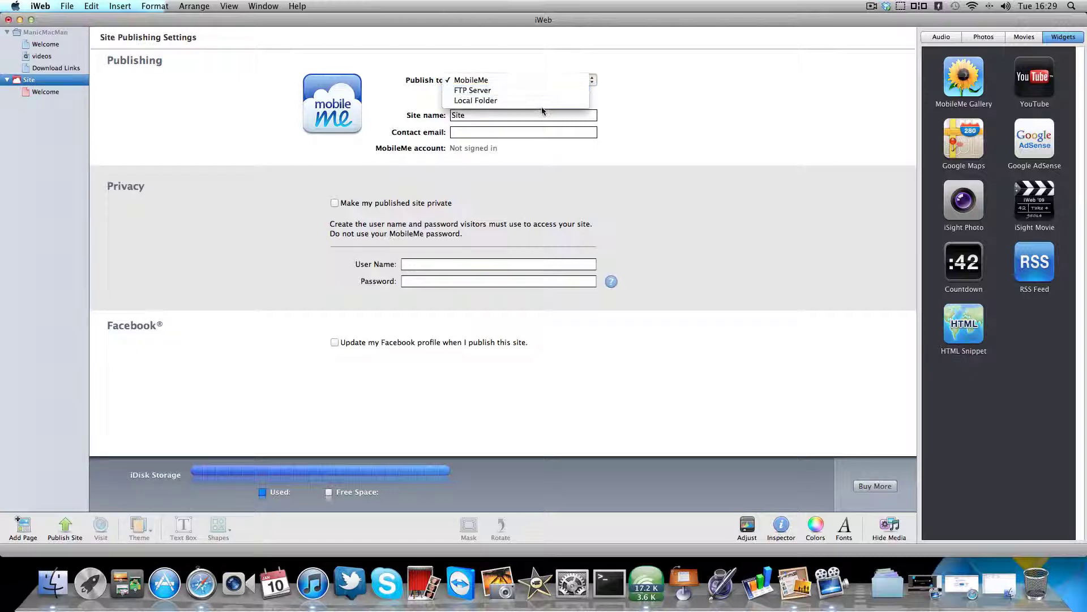
click(520, 102)
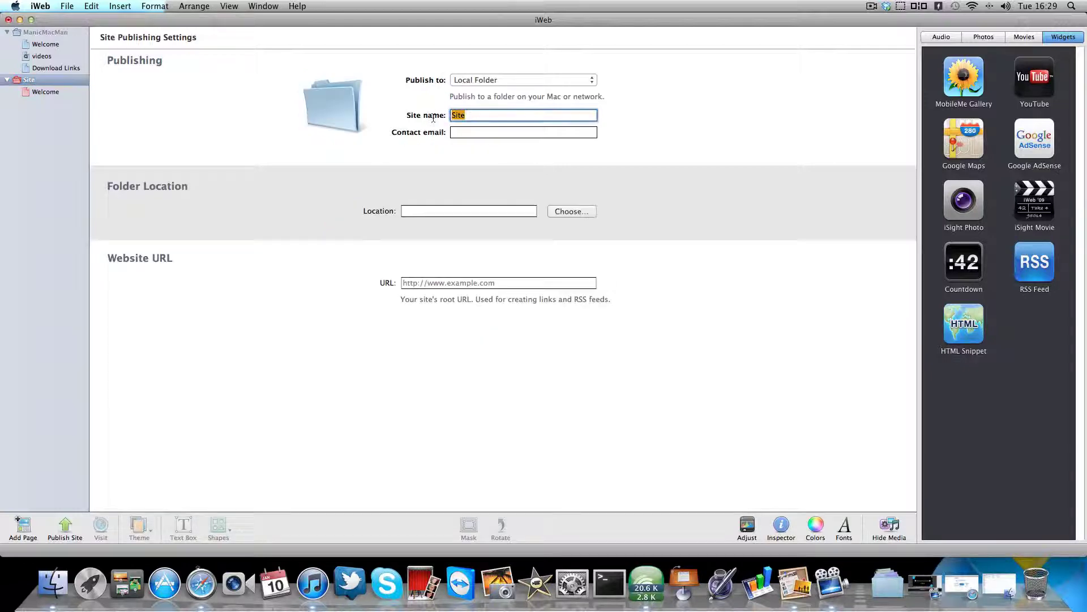
text(q;sgflaivfwigvabf)
key(Tab)
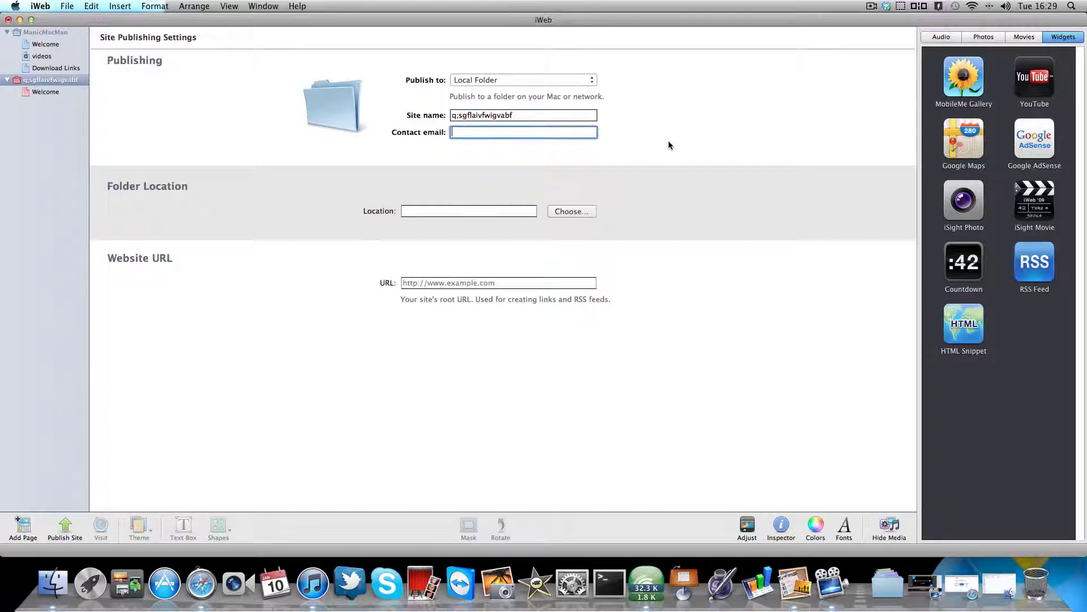
click(516, 132)
- Finish the contact e-mail, set the folder to Dropbox/Public, and publish the site there
text(o)
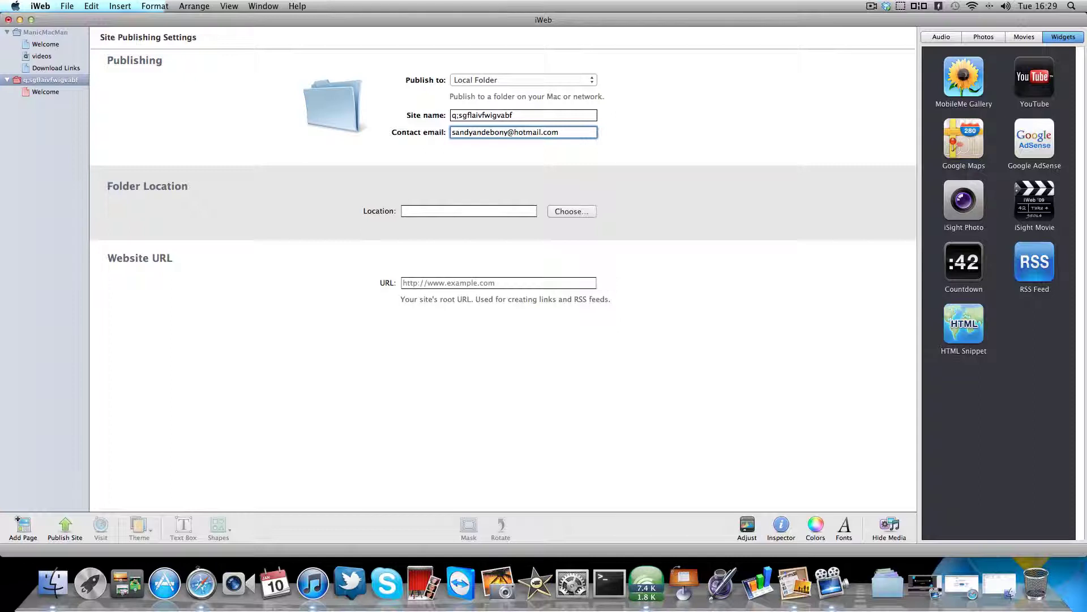
click(467, 211)
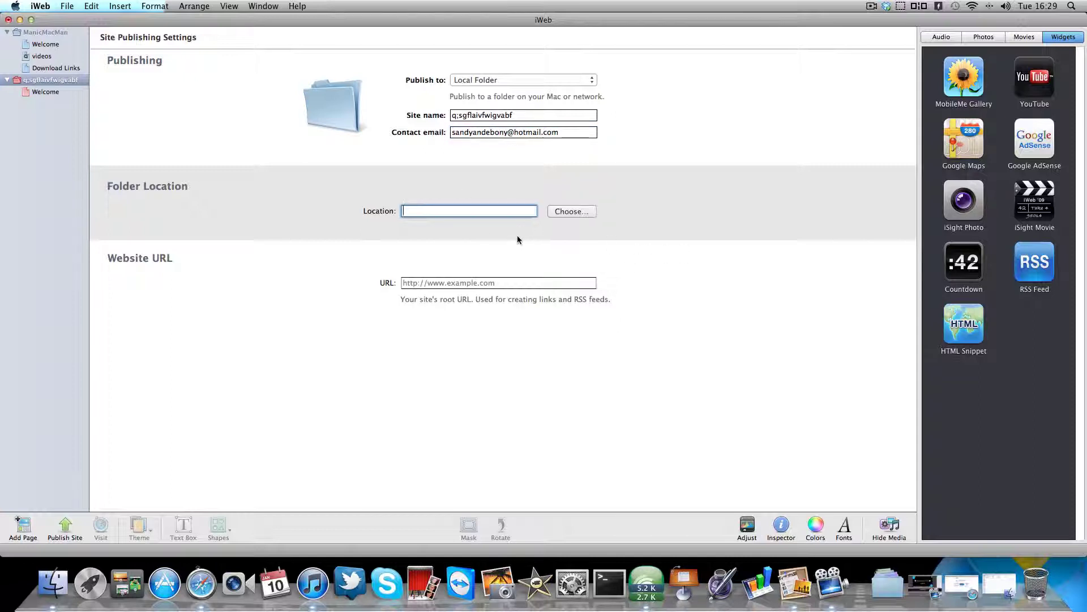
click(570, 211)
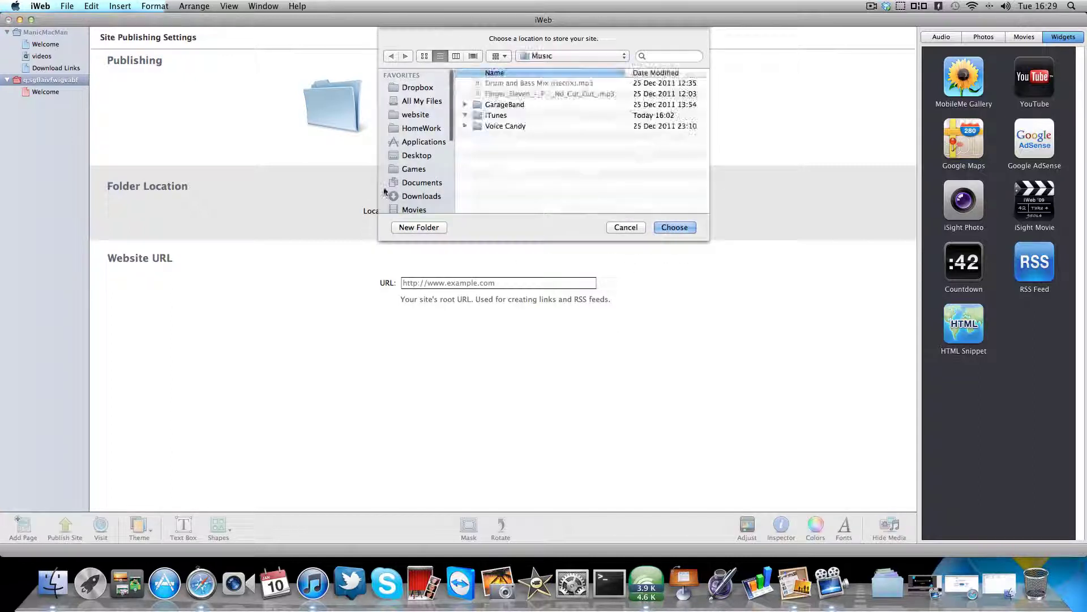
click(416, 88)
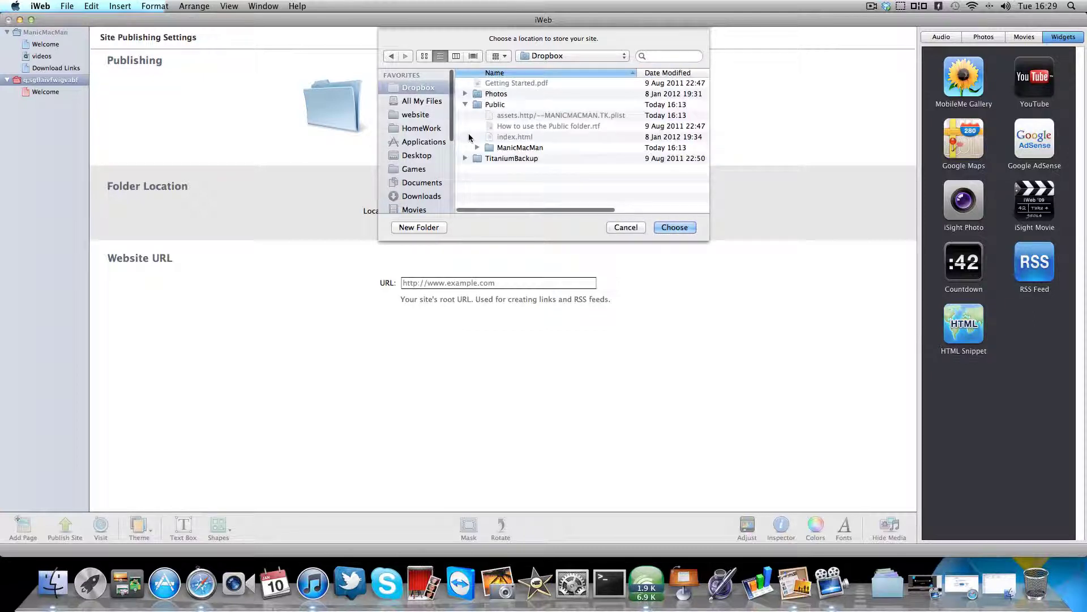
click(675, 227)
click(558, 212)
click(490, 106)
double_click(487, 104)
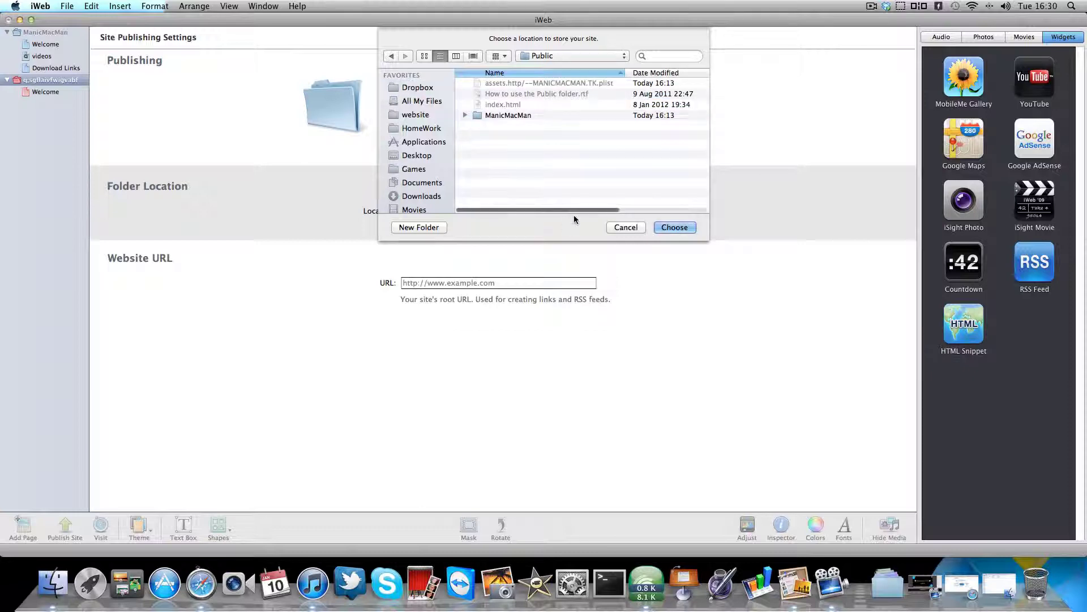
click(674, 227)
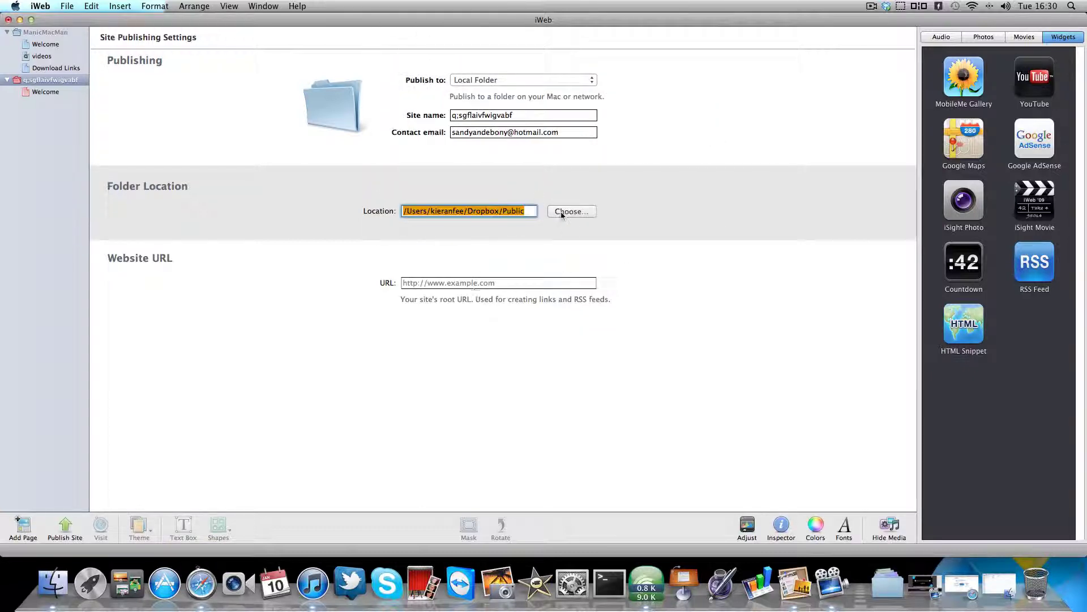
click(65, 526)
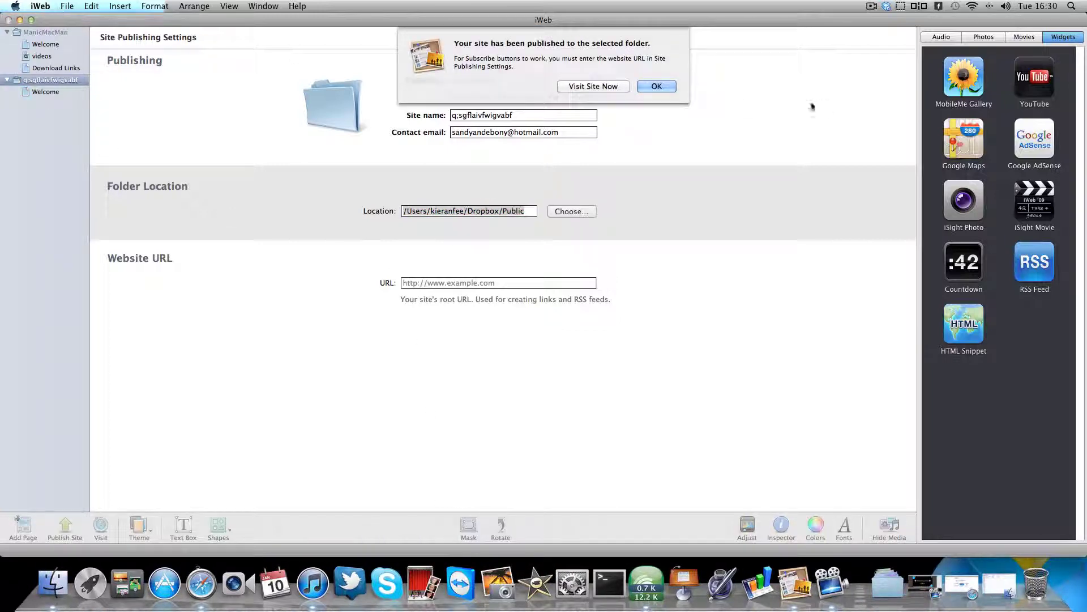
click(668, 89)
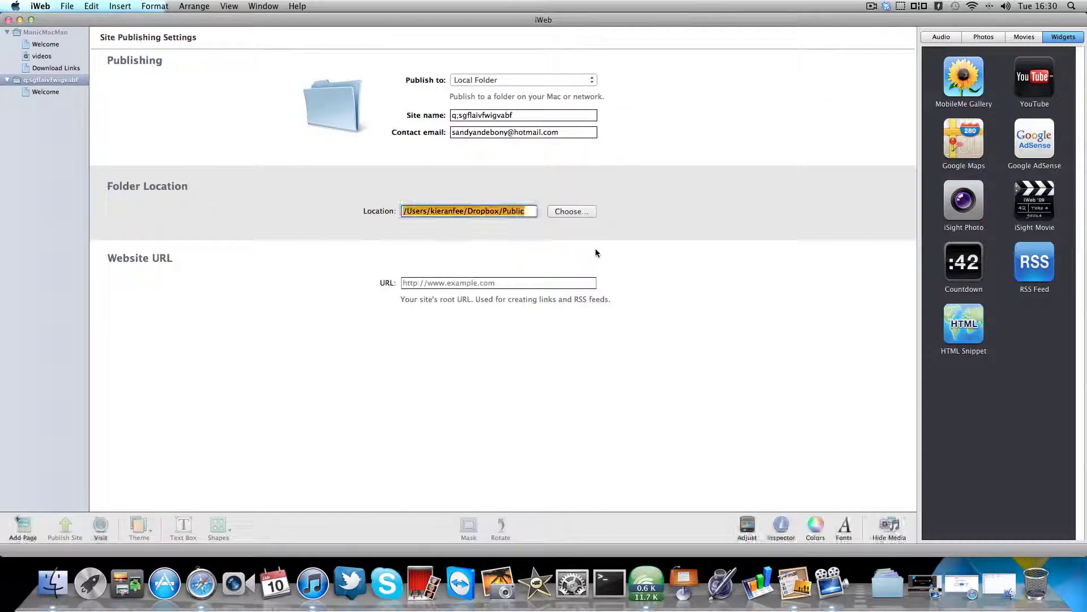
- Copy the Dropbox public link to index.html in the published q;sgflaivfwigvabf folder
click(20, 20)
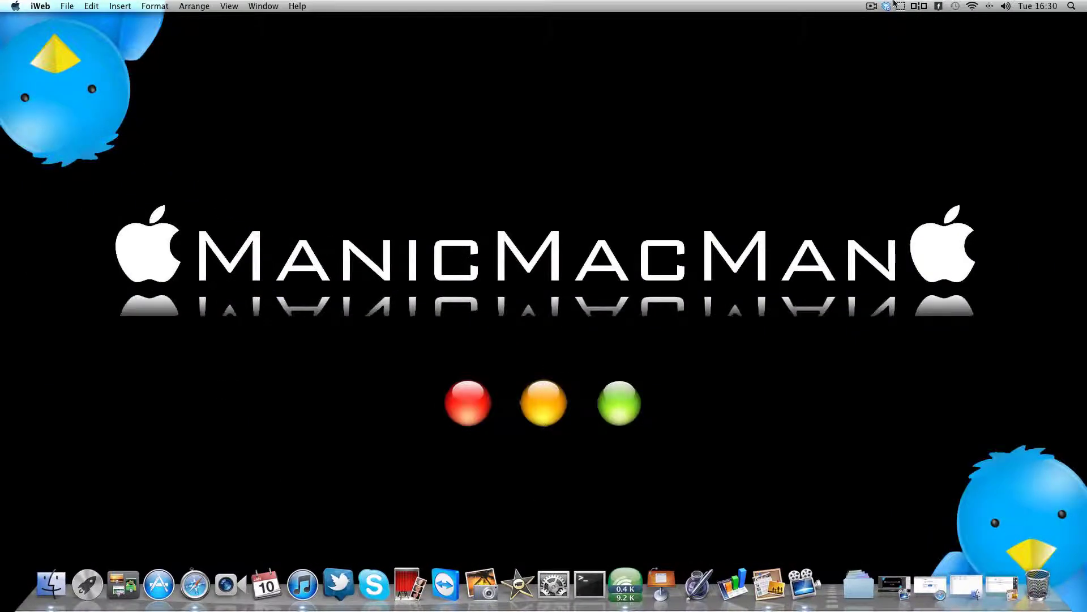
click(888, 5)
click(895, 19)
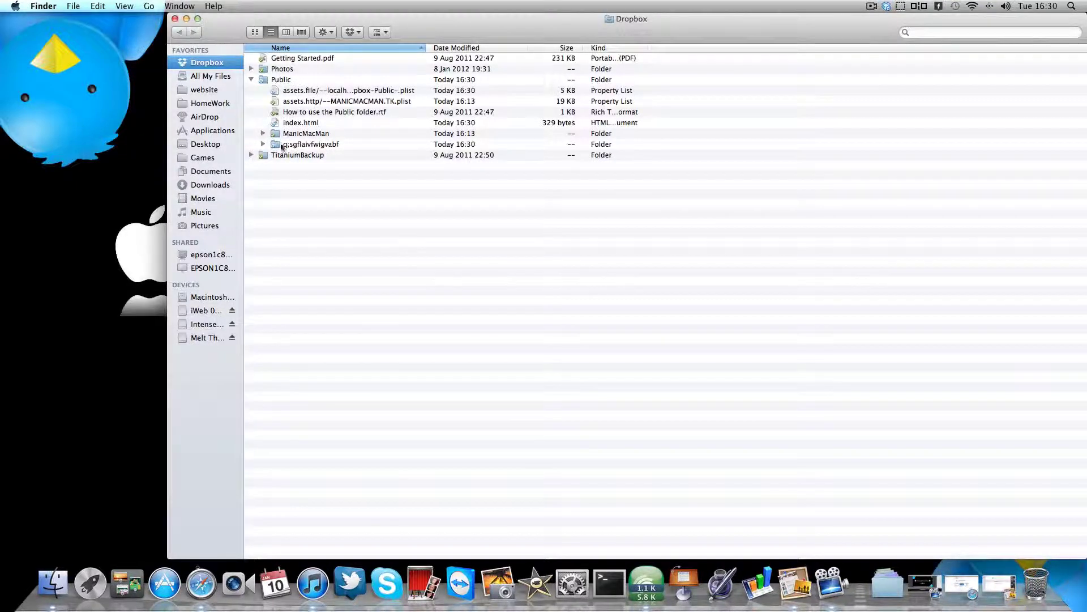
double_click(301, 145)
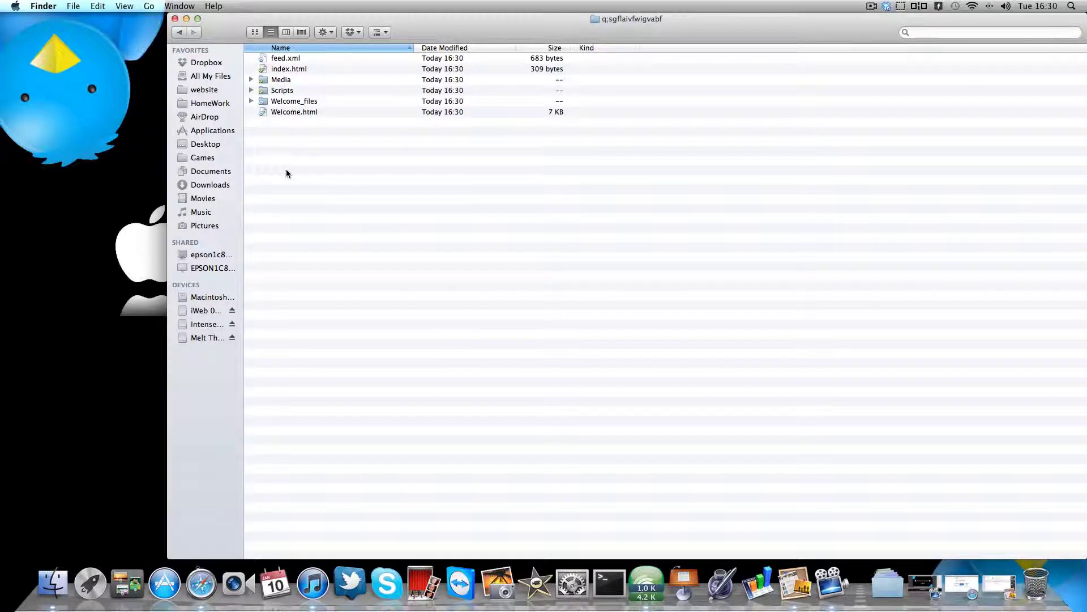
click(286, 70)
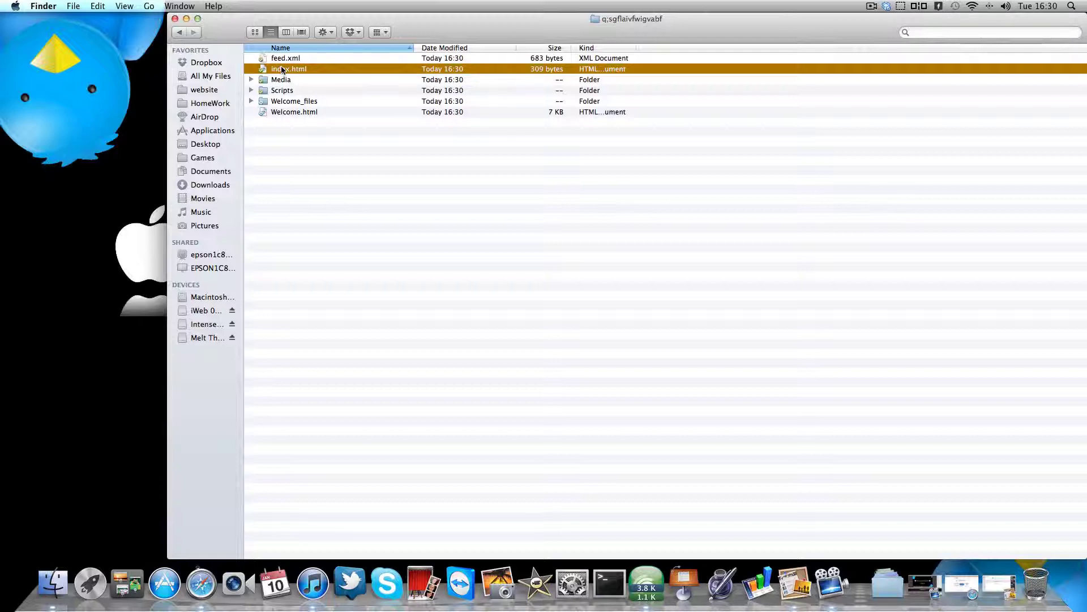
right_click(279, 70)
mouse_move(307, 101)
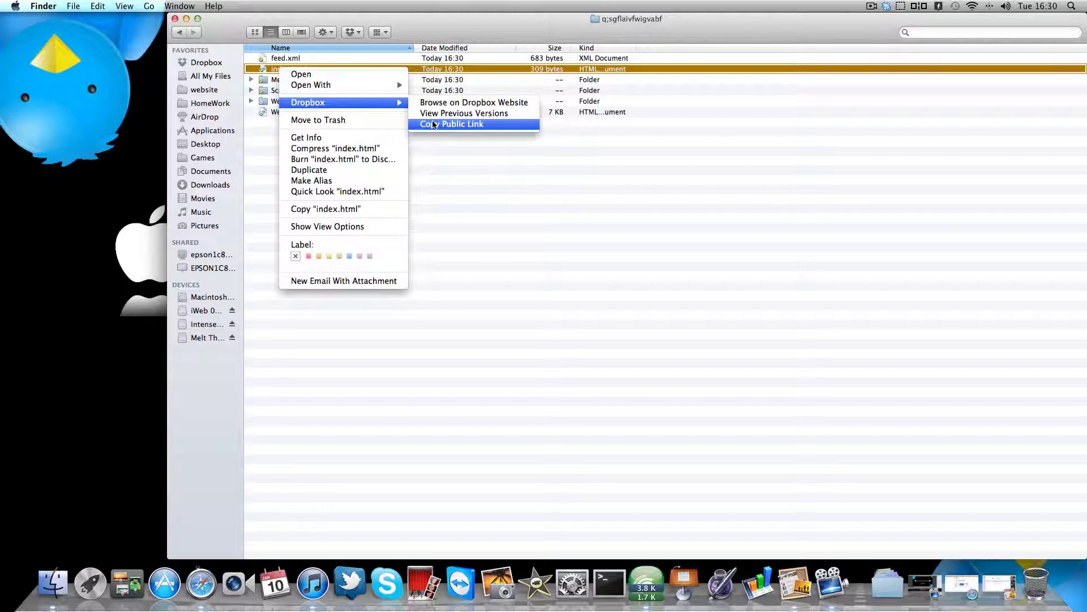
click(434, 124)
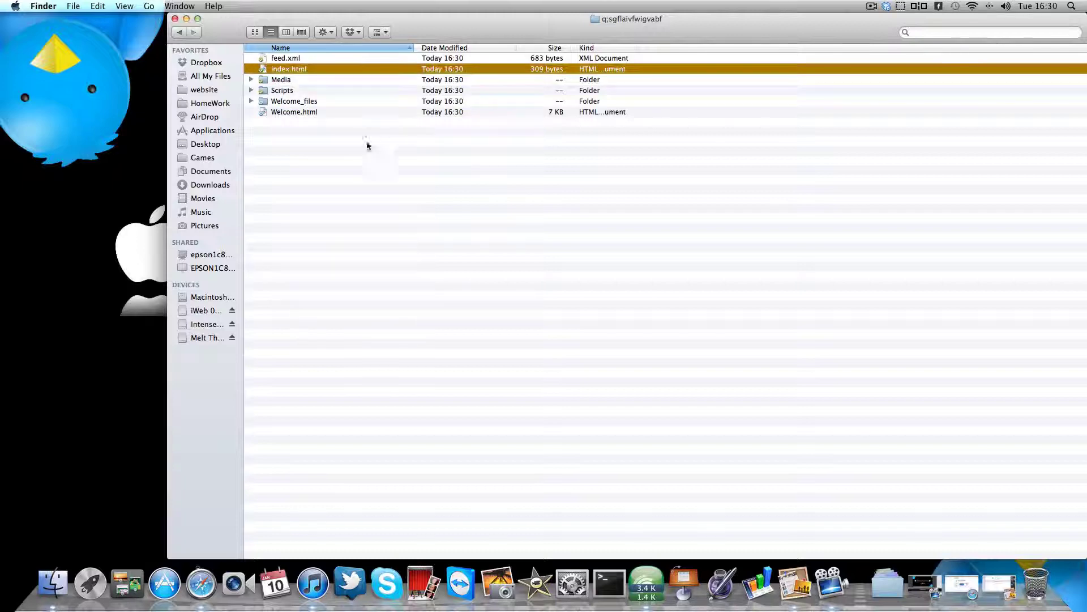
click(187, 20)
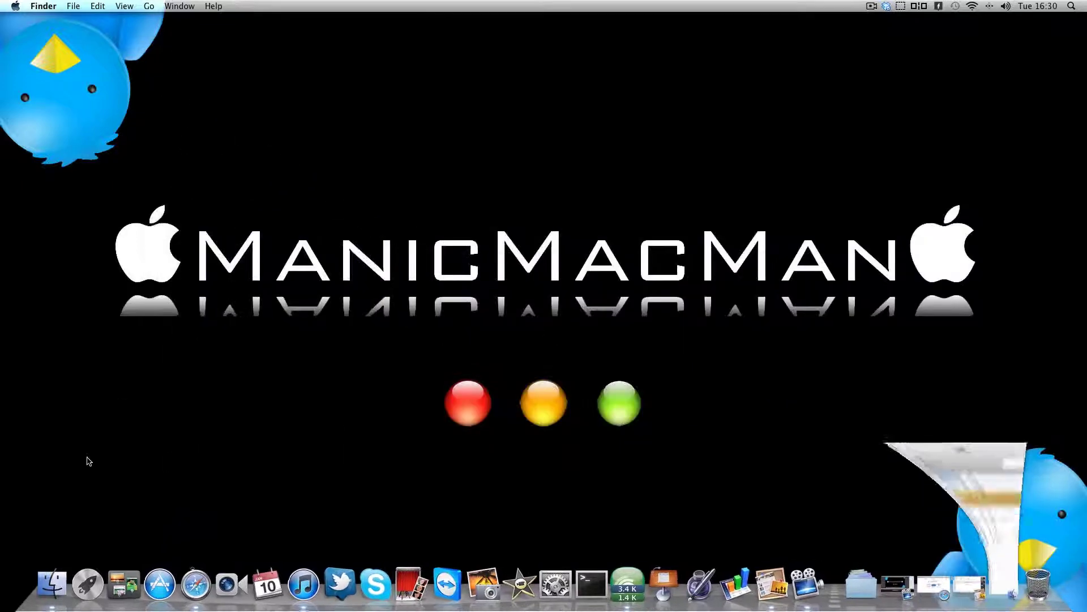
- Open the saved Dot TK login page from Safari's Reading List and sign in via Facebook
click(193, 586)
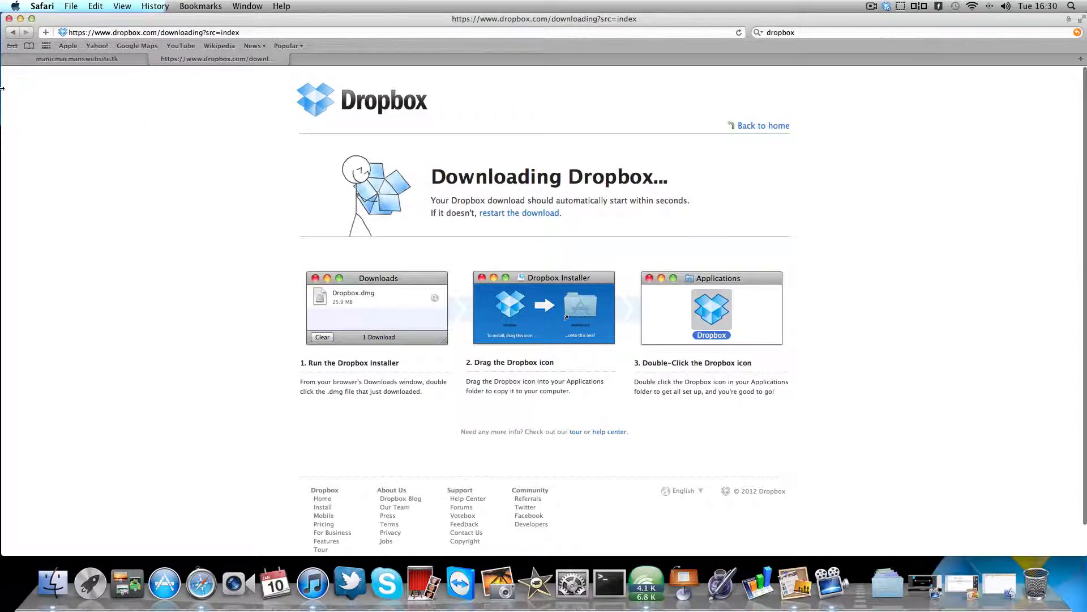
click(11, 46)
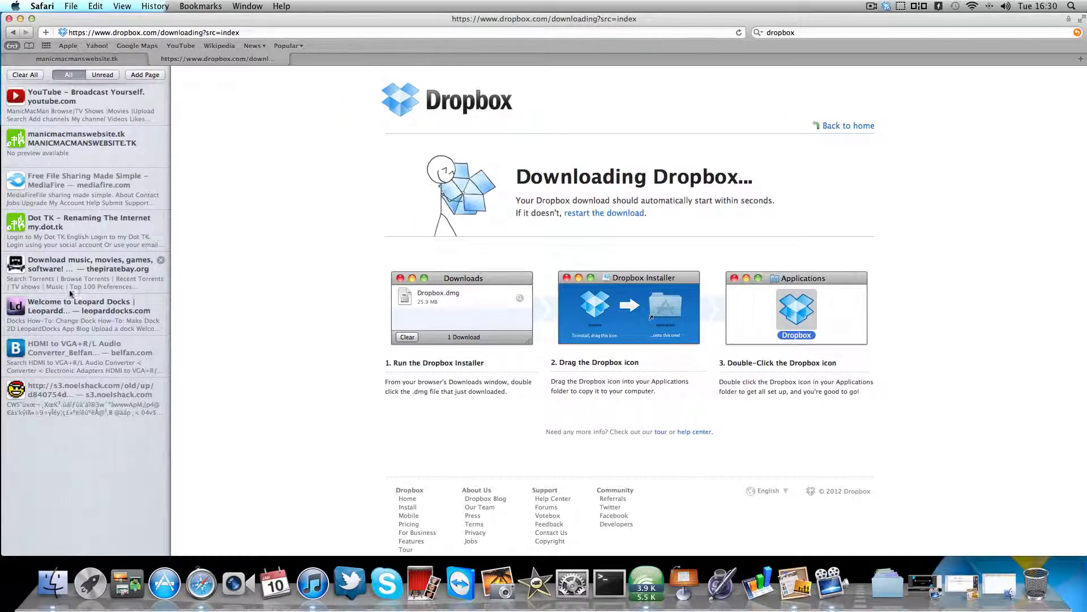
click(68, 229)
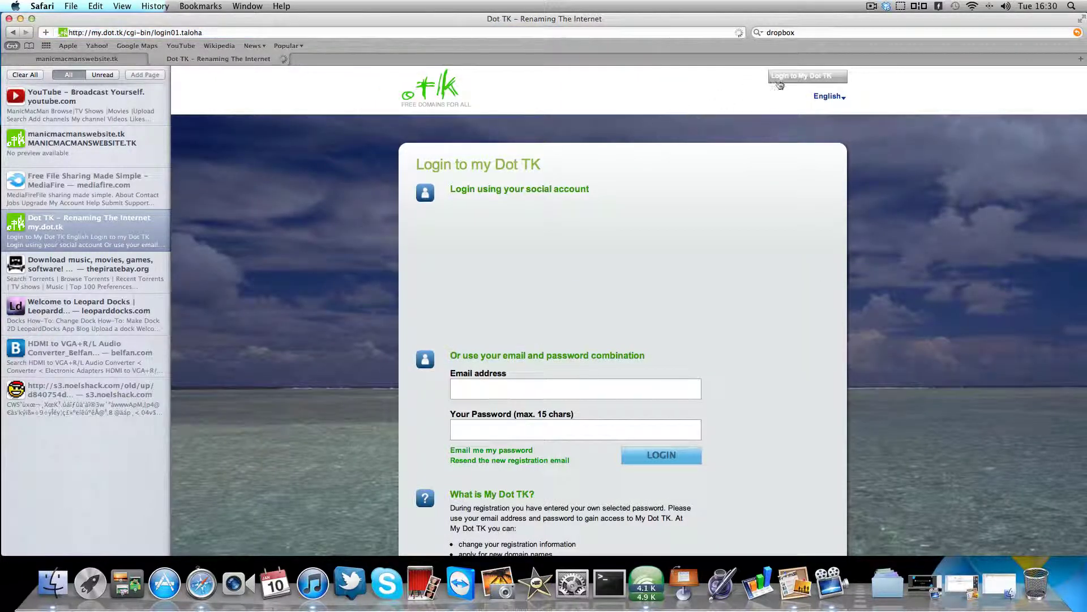
click(779, 79)
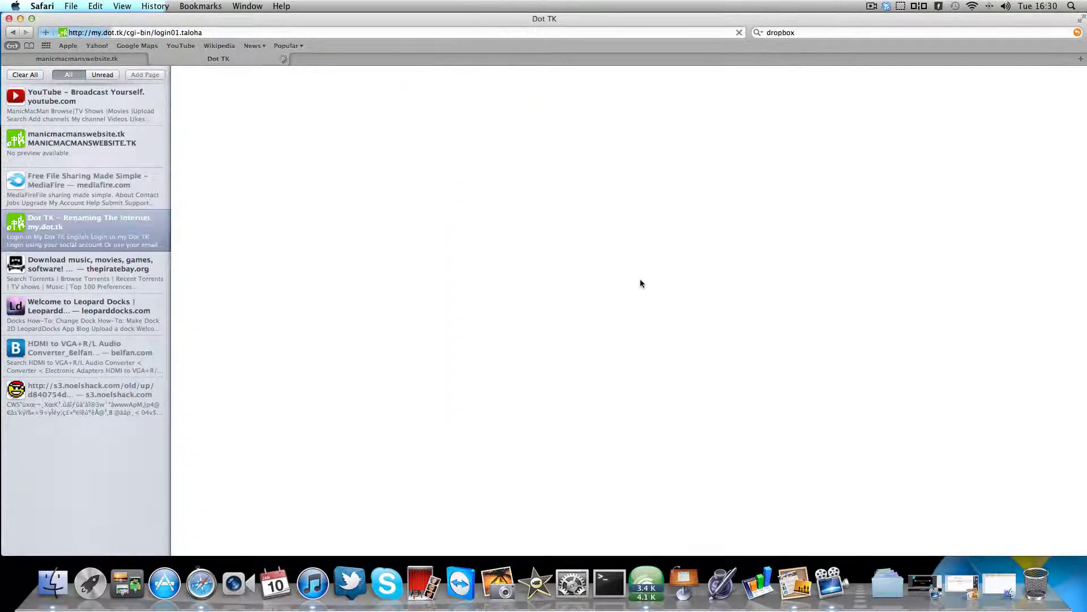
click(12, 45)
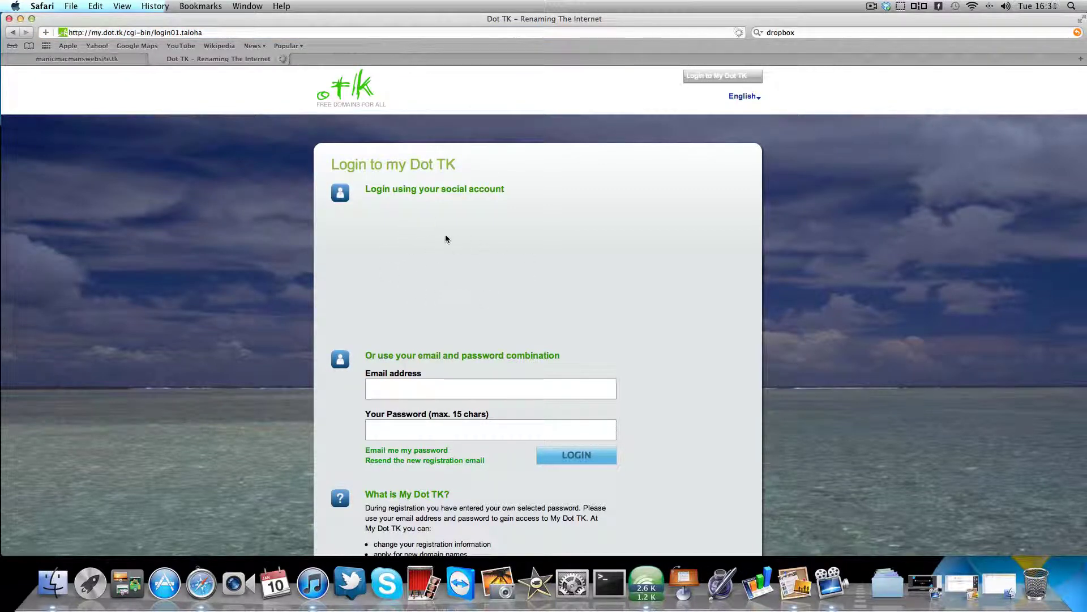
click(527, 302)
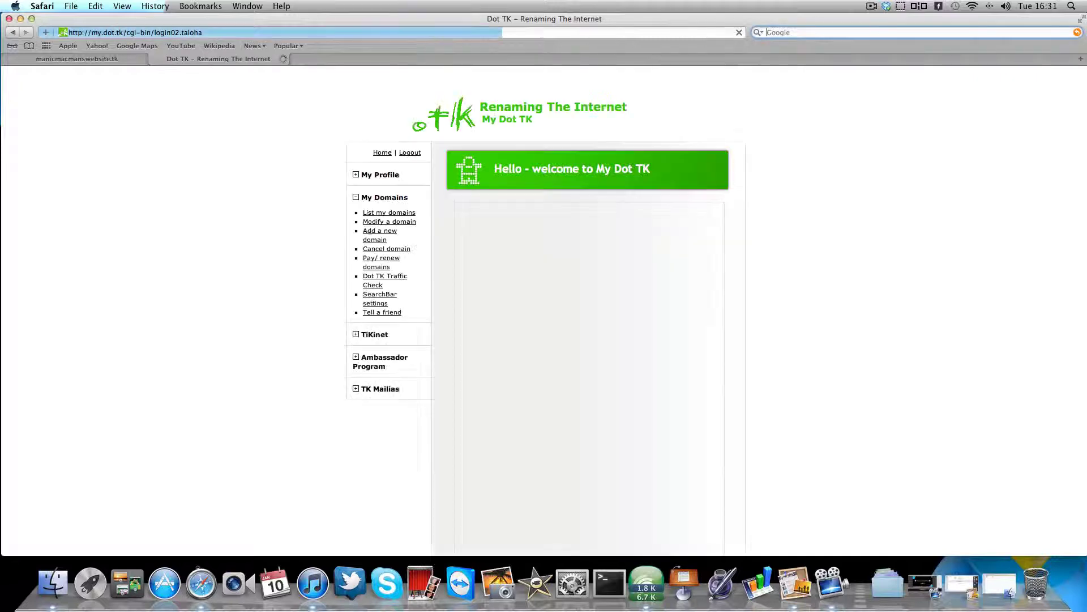
- Check the registered-domains list, then return to My Dot TK and begin adding a new free domain
click(787, 229)
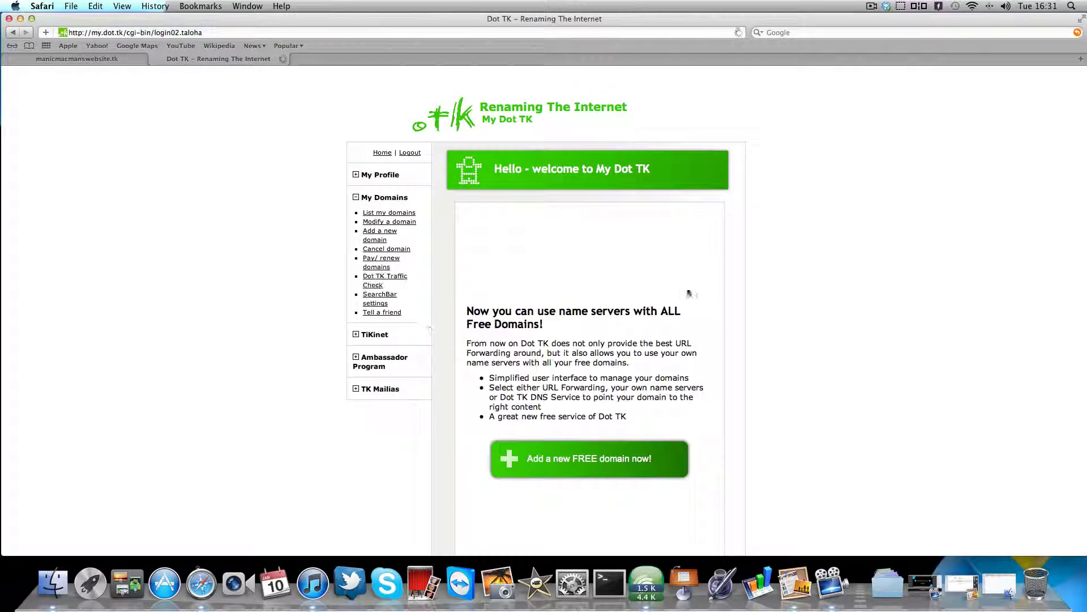
click(402, 213)
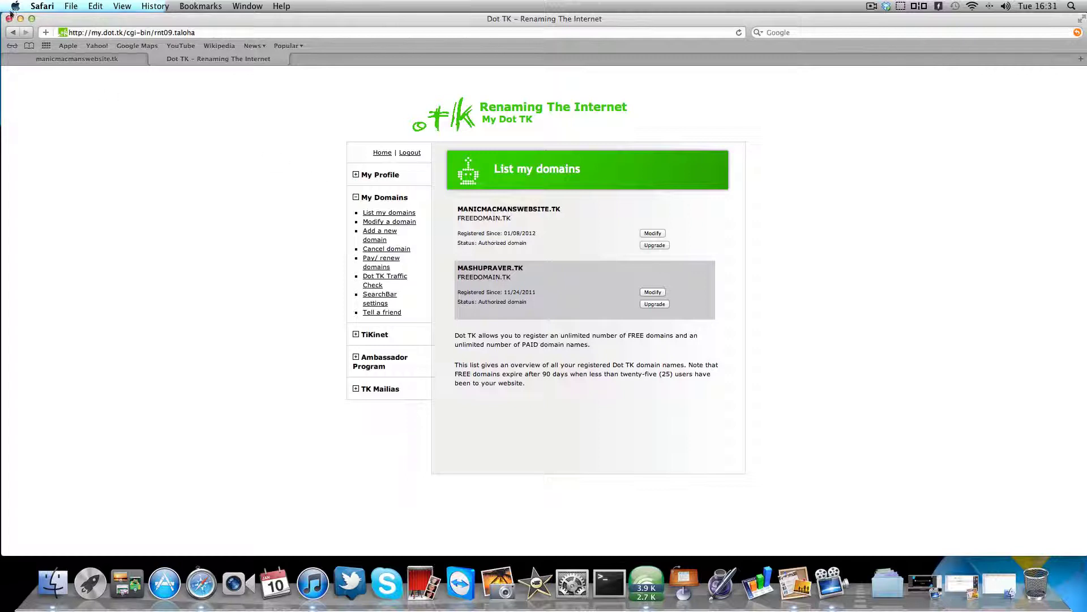
click(12, 33)
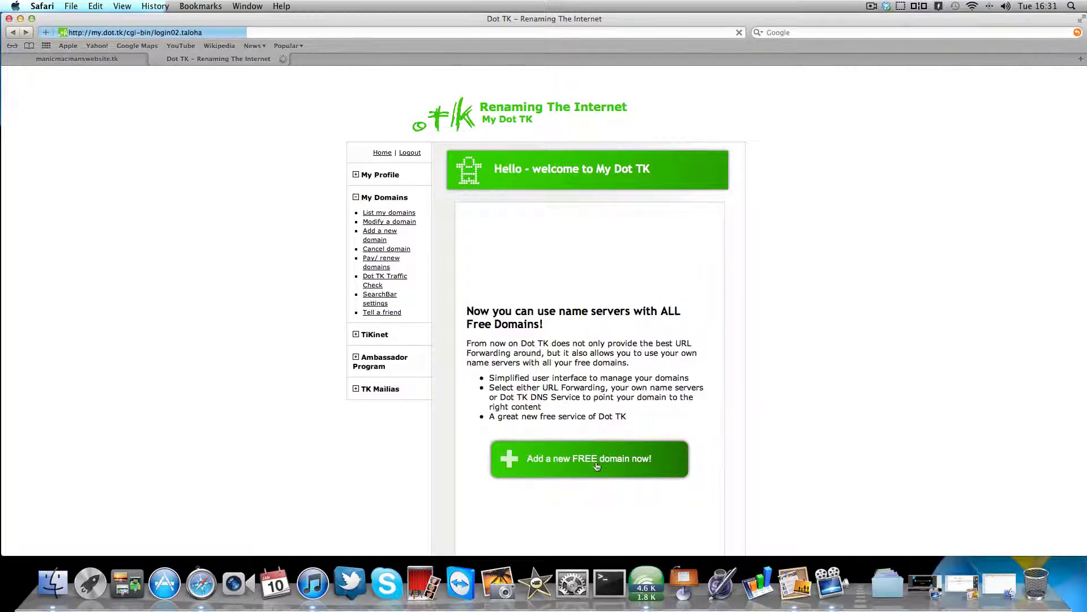
click(569, 467)
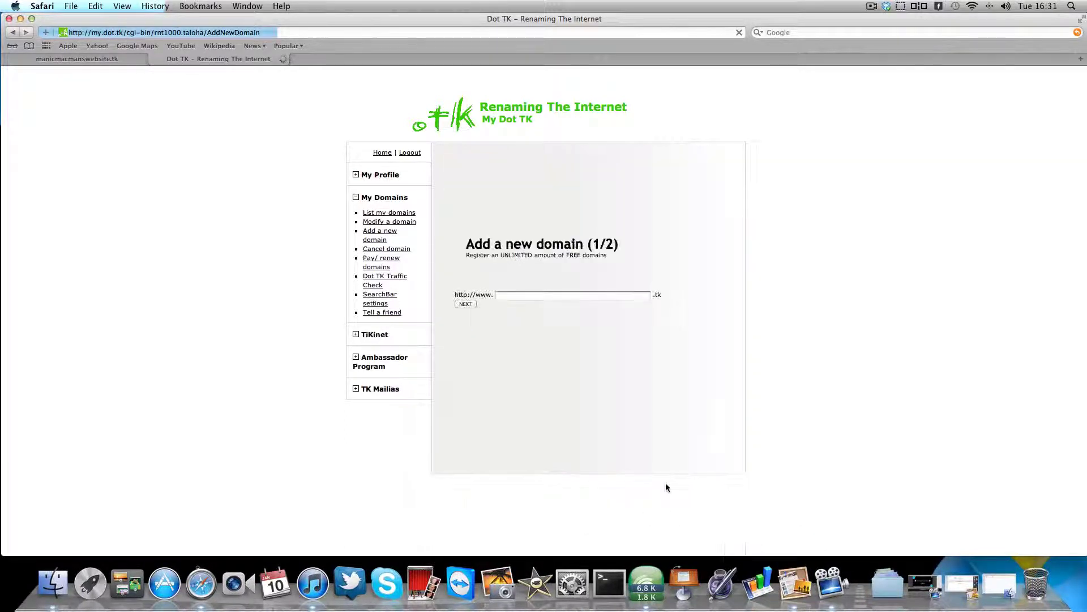
- Enter the domain name 'afvoqblviegeqb', remove the stray semicolon, and check its availability
click(510, 296)
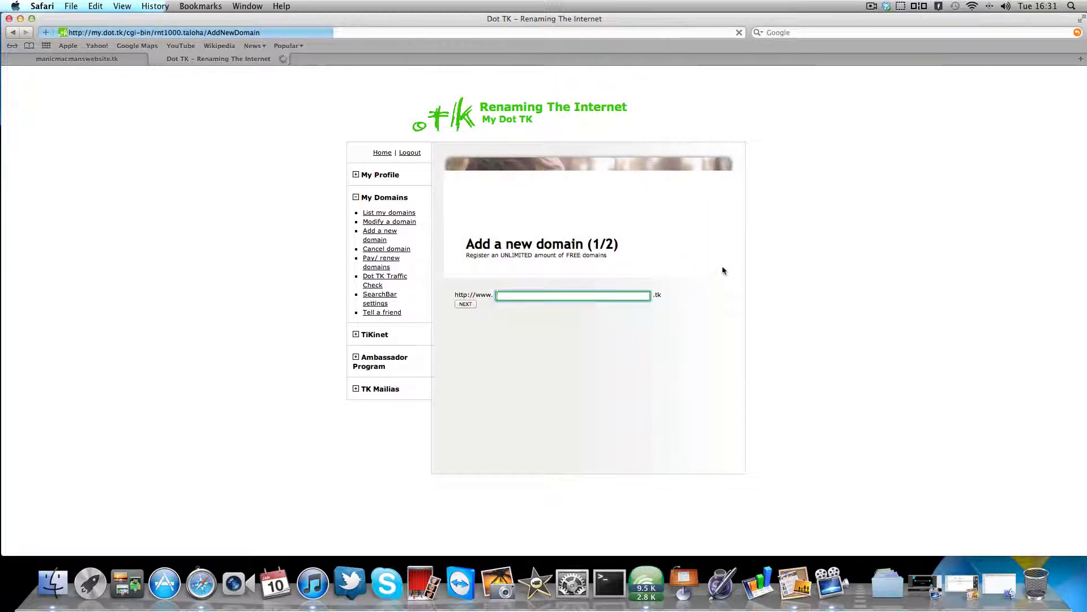
text(a;fvoqb)
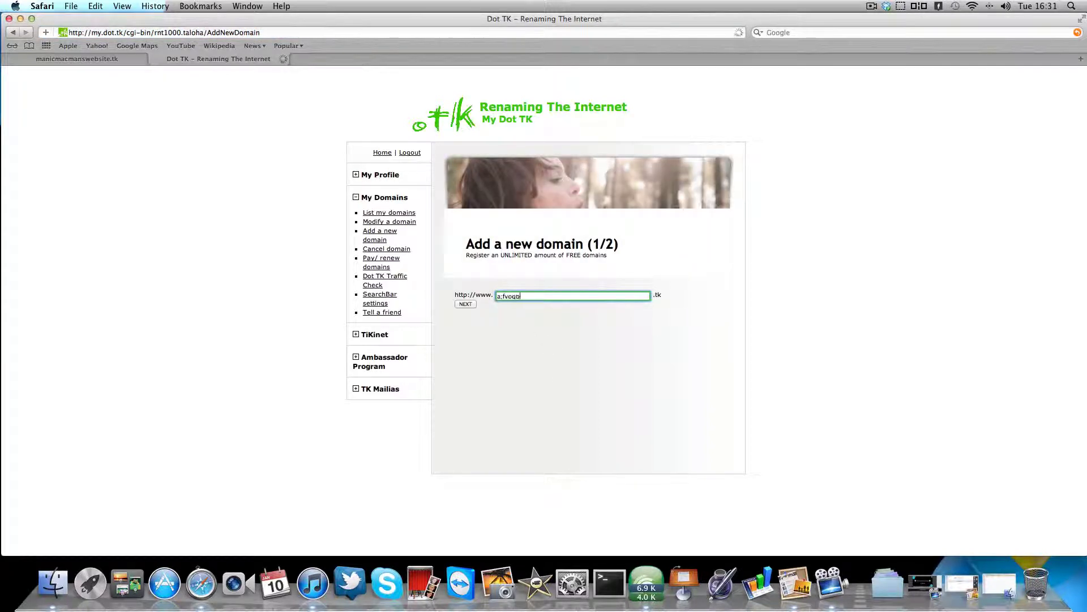
text(lviegeqb)
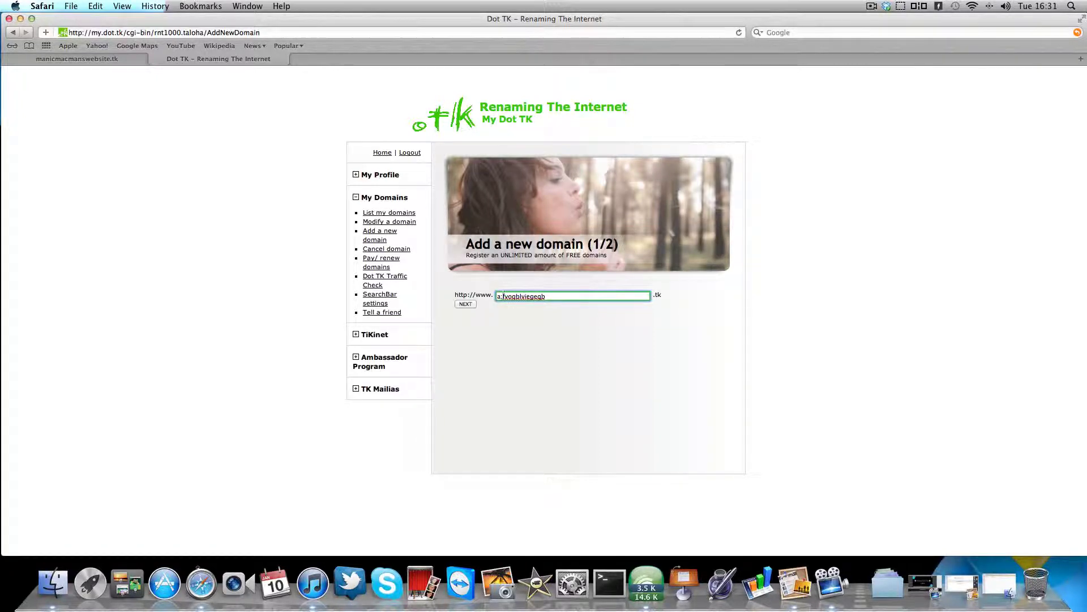
click(500, 296)
key(BackSpace)
click(464, 306)
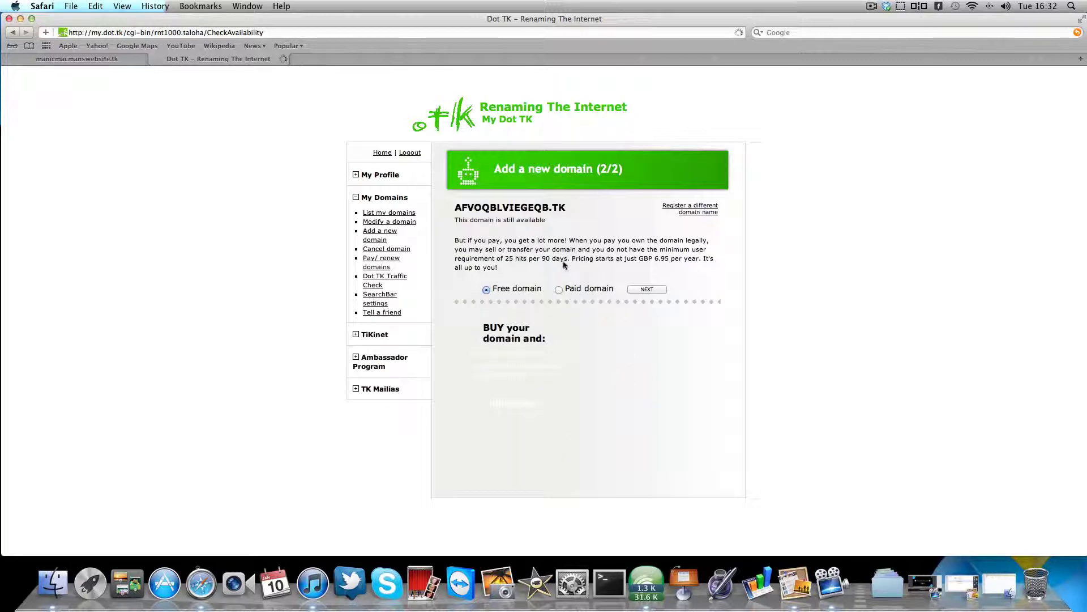
- Choose the free domain option and paste the Dropbox index.html link as the referer URL, removing the duplicate http prefix
click(647, 290)
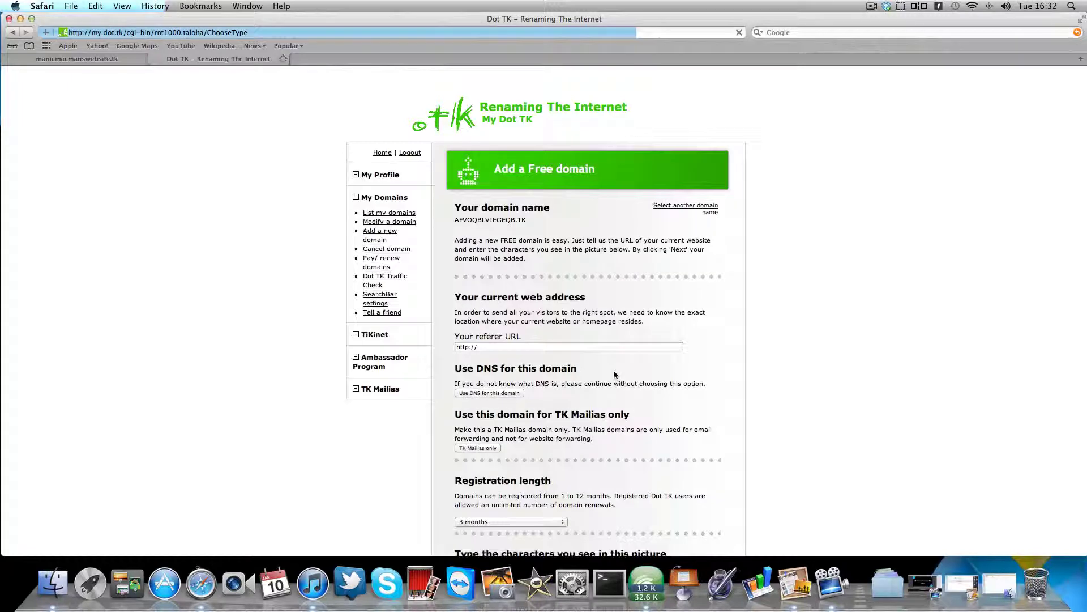
click(516, 346)
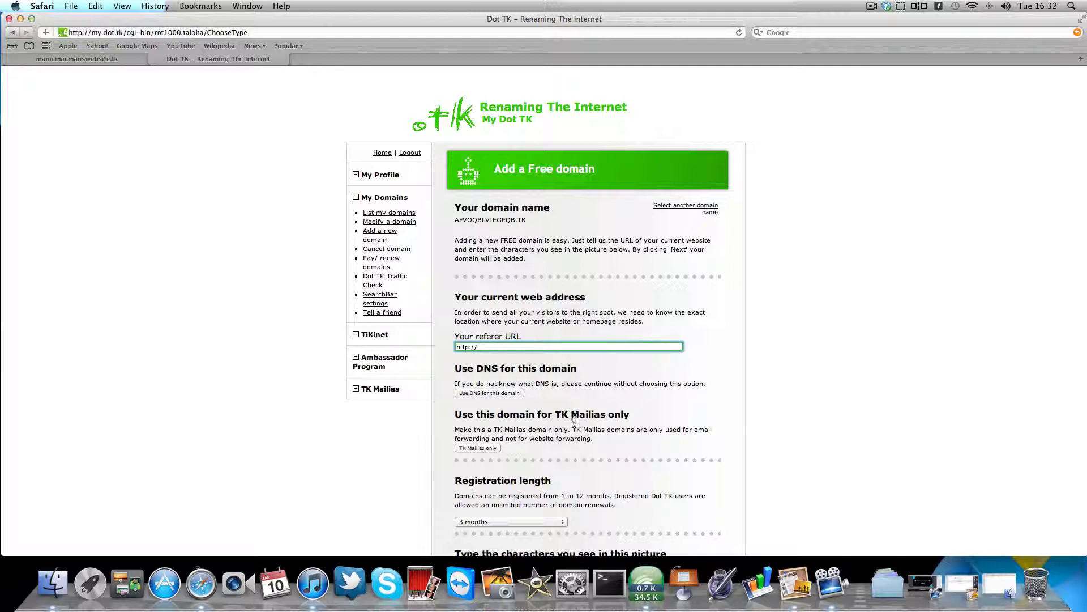
scroll(571, 422, down, 3)
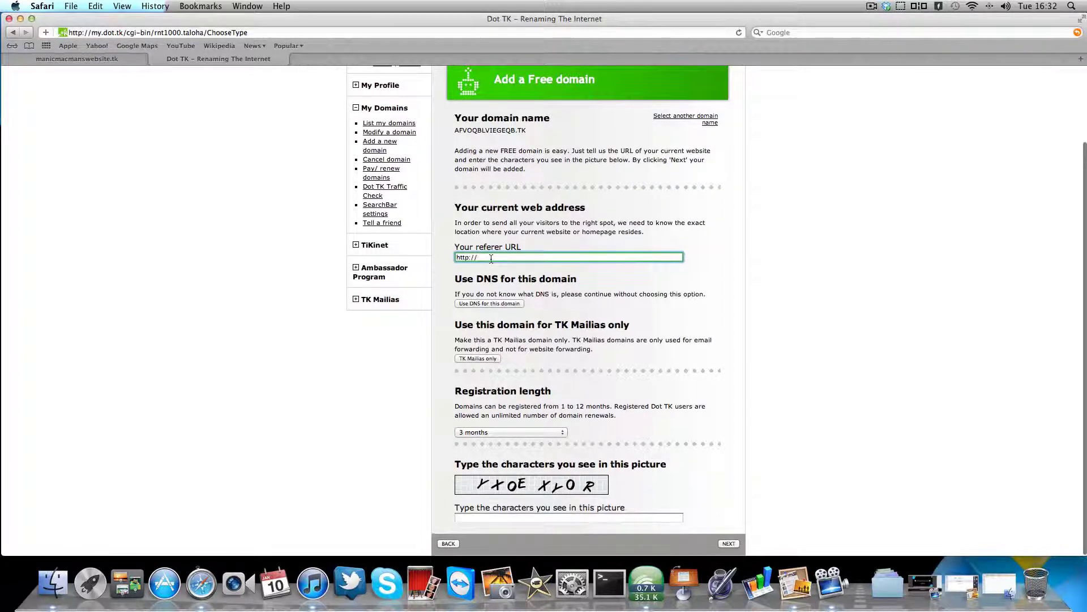
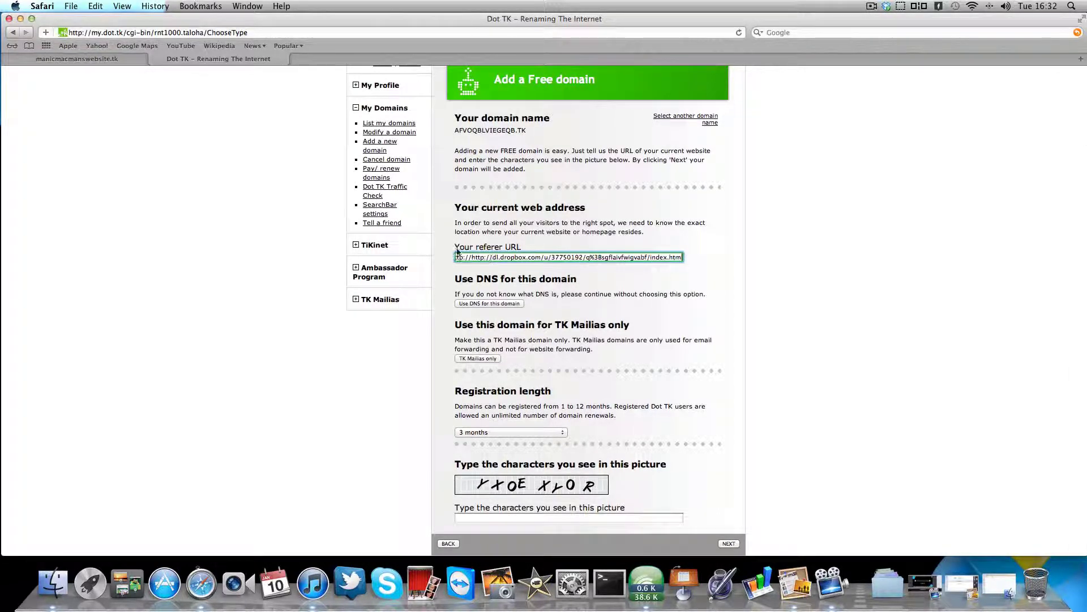
click(470, 257)
key(BackSpace)
key(BackSpace)
key(BackSpace)
key(BackSpace)
key(BackSpace)
key(BackSpace)
key(BackSpace)
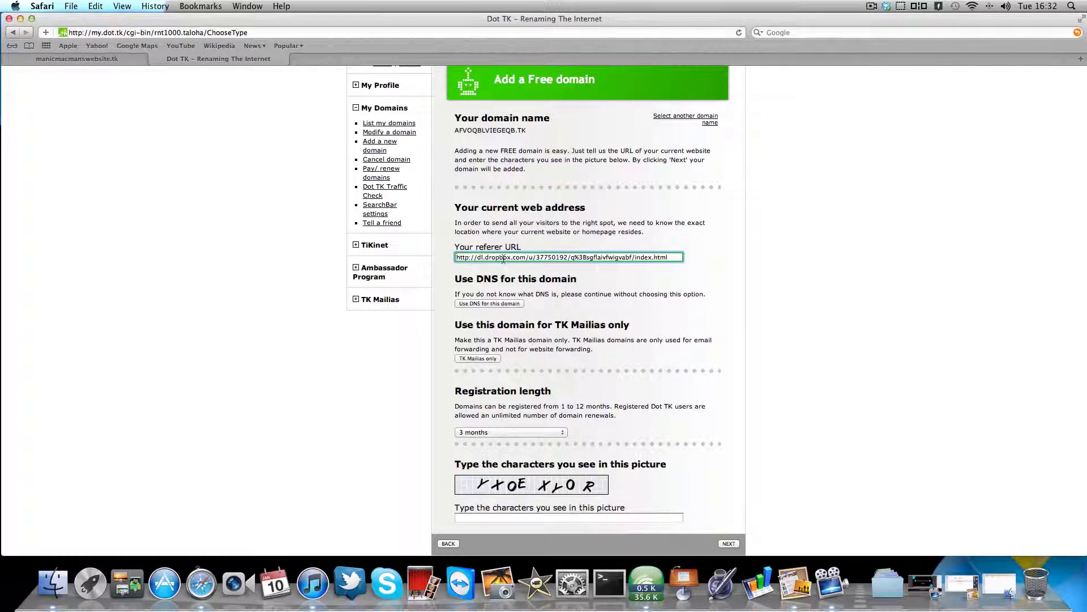
drag(556, 258, 457, 257)
click(507, 258)
- Set the registration length to 12 months, enter the captcha 'yx' and submit the registration
click(487, 432)
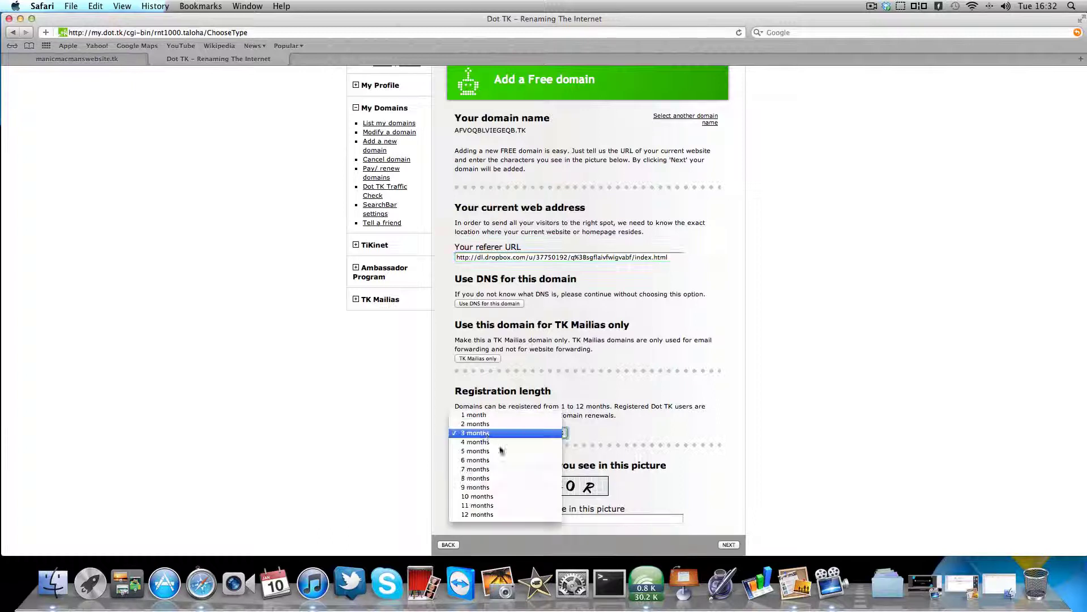
click(510, 517)
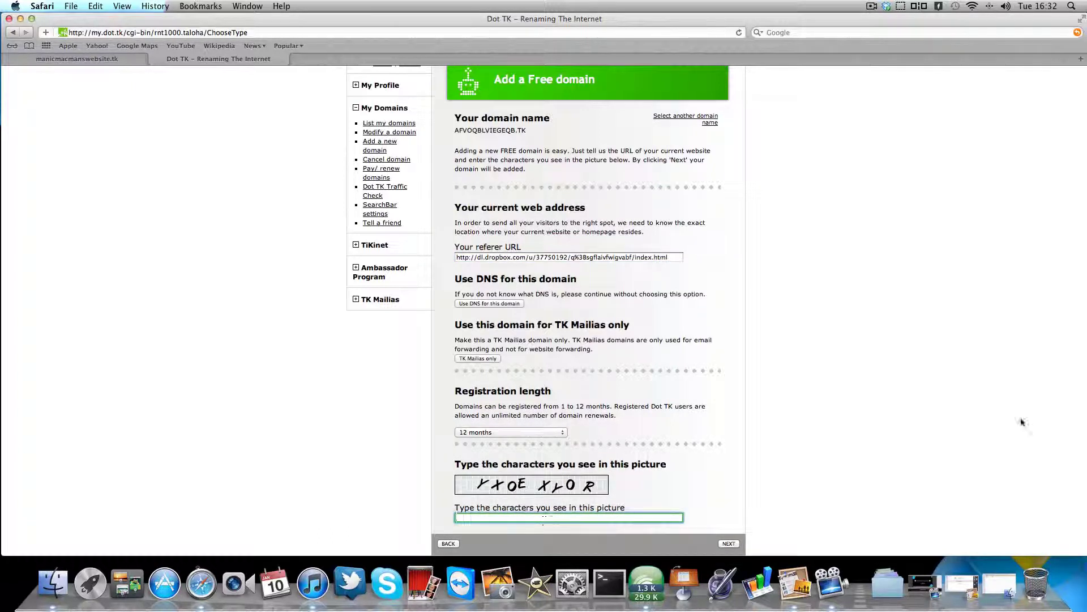
text(yxoexyor)
key(Return)
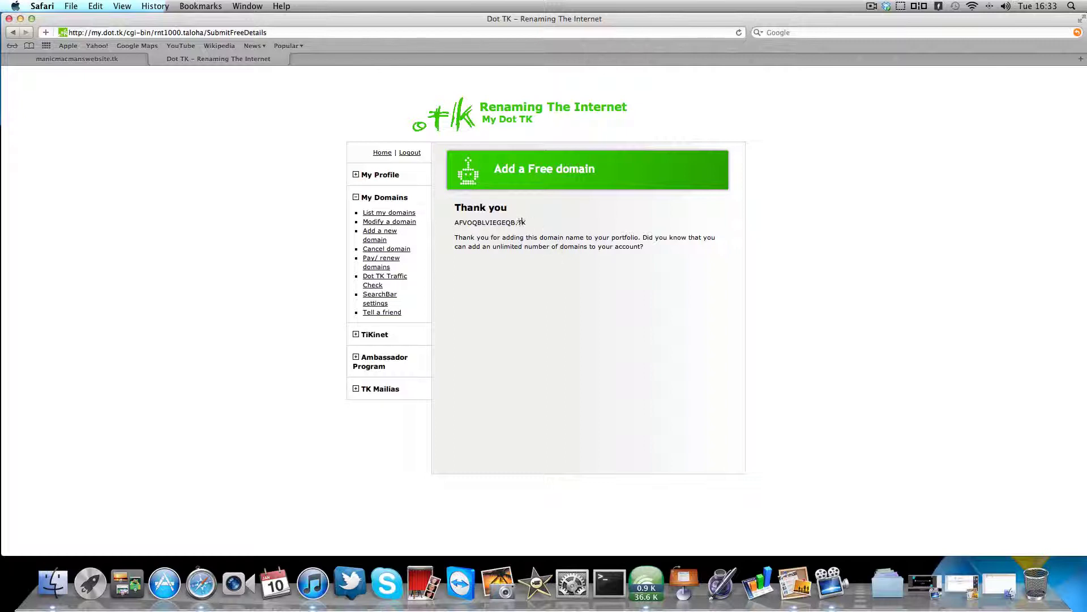
- Copy the domain AFVOQBLVIEGEQB.TK and load it in a new browser tab
drag(529, 223, 453, 222)
key(super+c)
key(super+t)
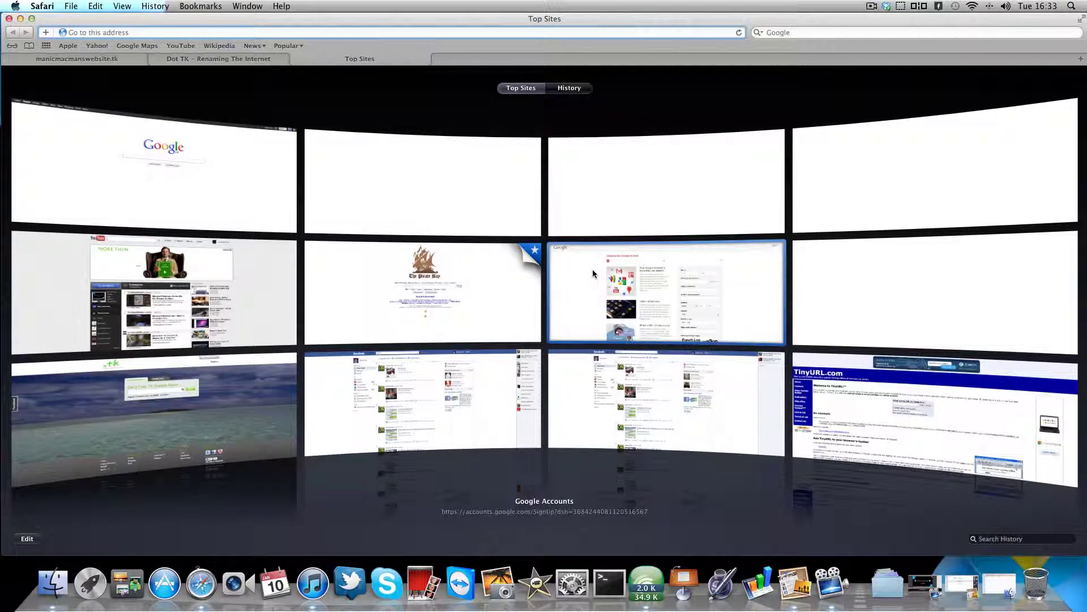
key(super+v)
key(Return)
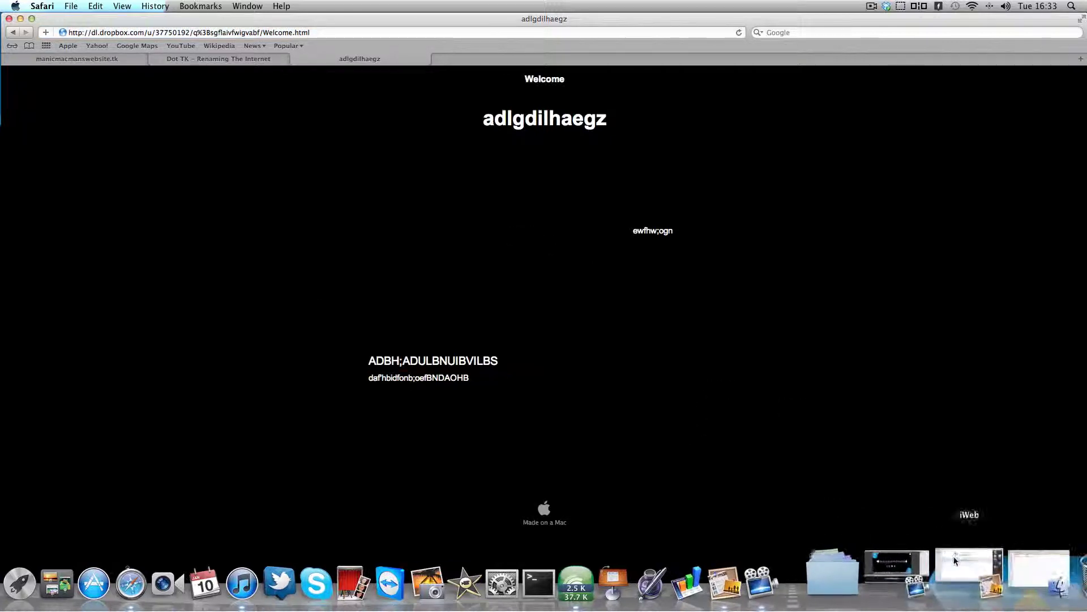
click(920, 574)
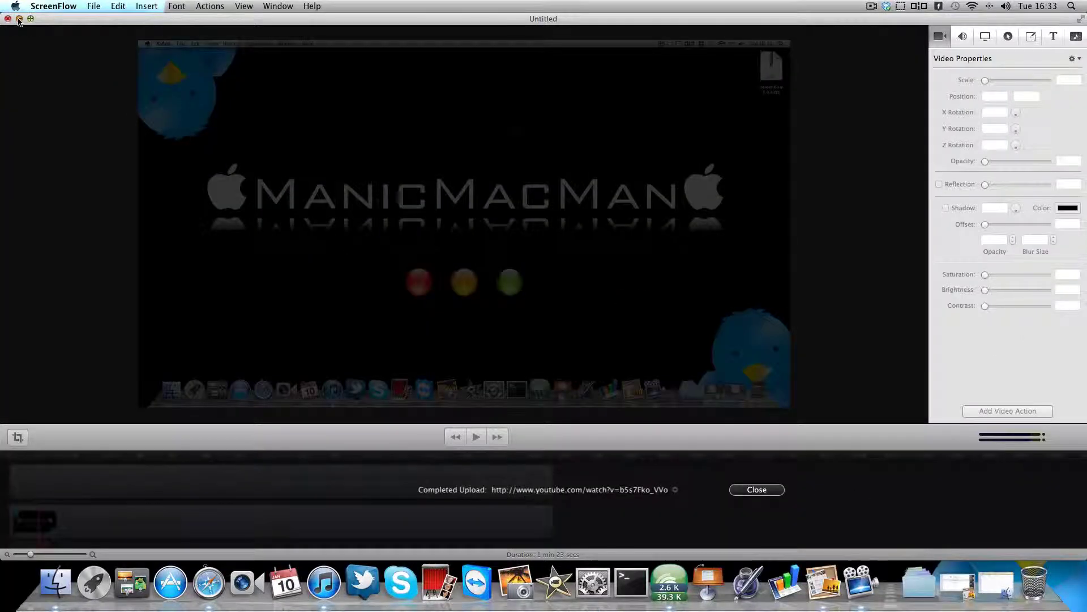
click(19, 19)
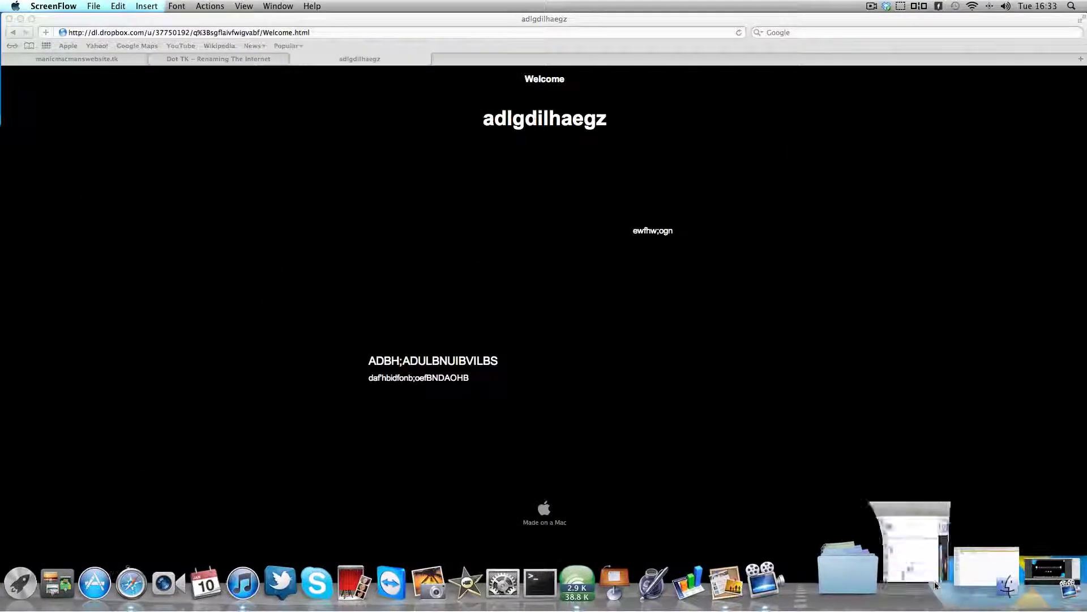
click(927, 587)
click(44, 92)
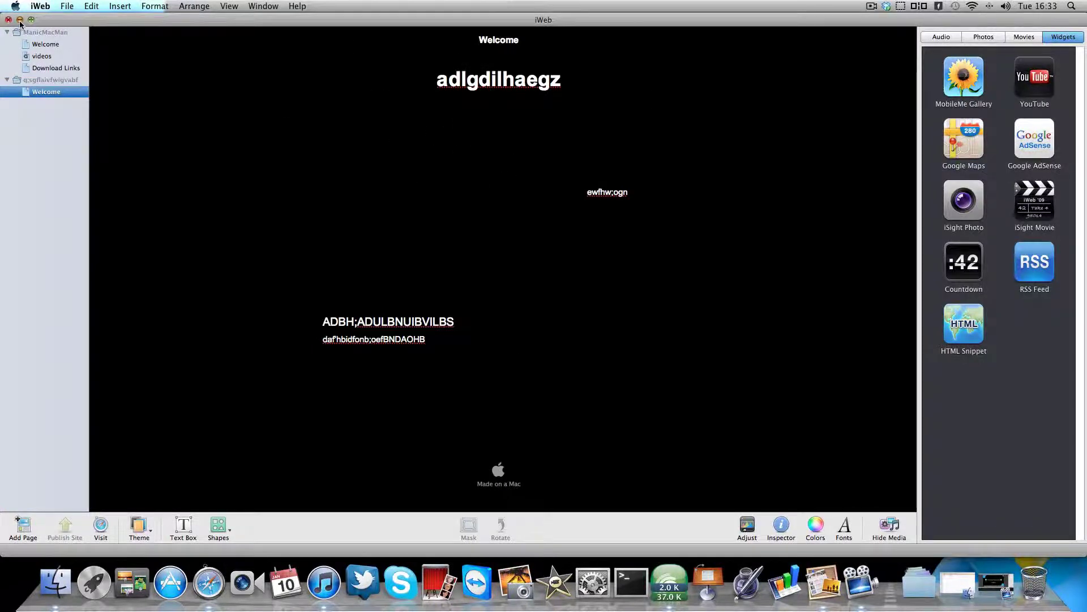
click(19, 19)
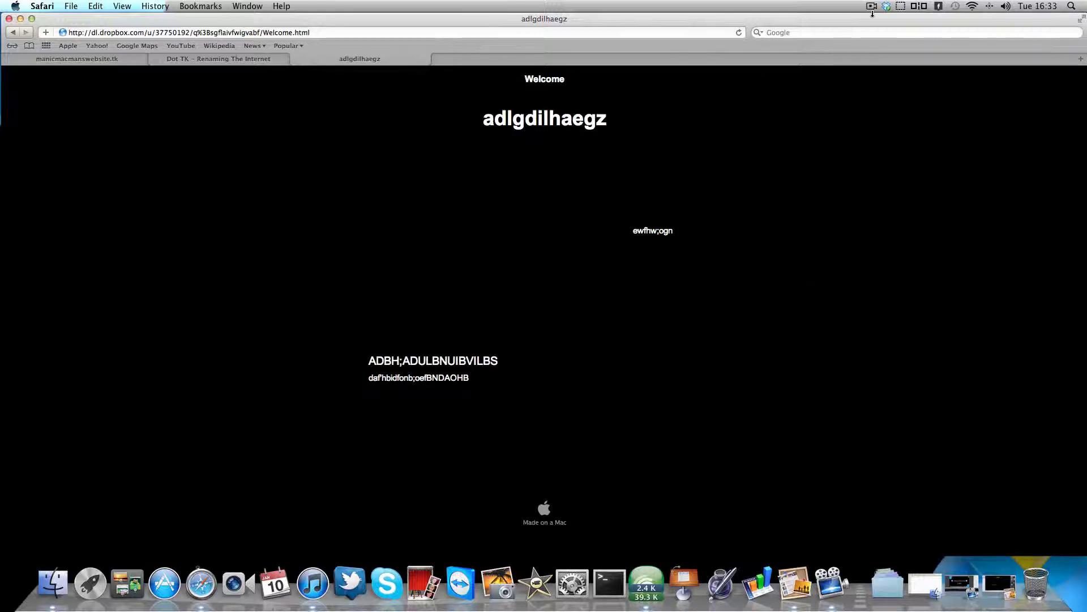
click(888, 7)
click(871, 6)
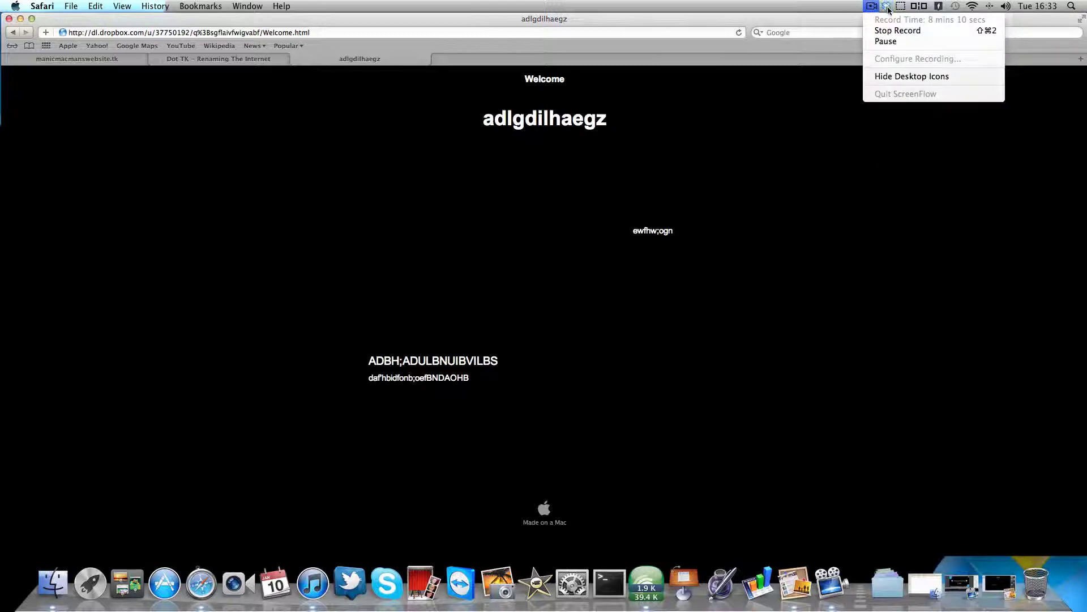